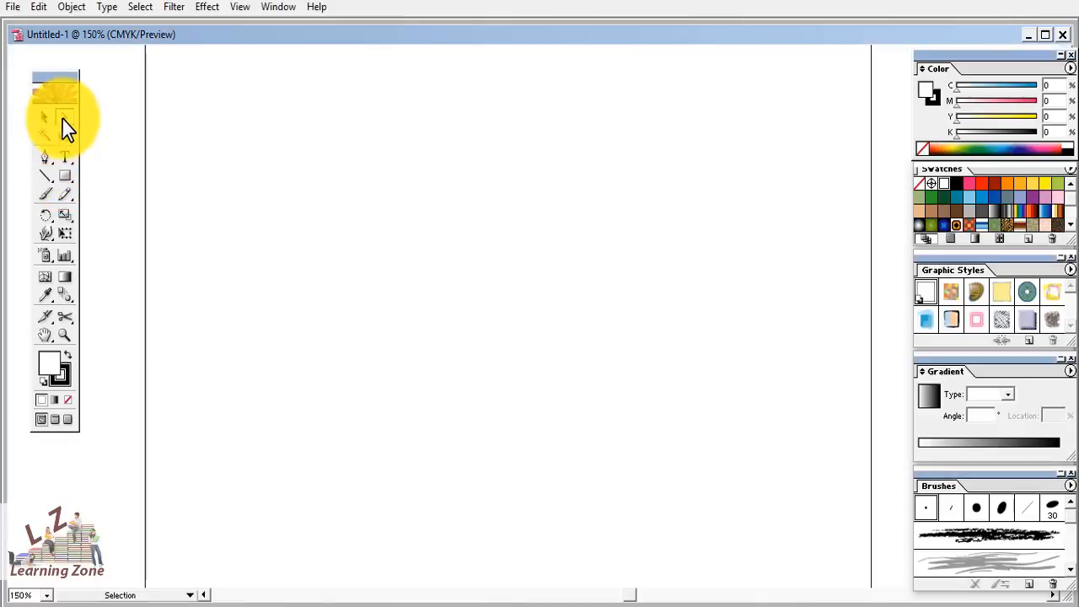
Draw a wide rectangle on the artboard, enlarge it to nearly the page width and move it up within the page.
{"action": "left_click_drag", "start_coordinate": [62, 128], "coordinate": [94, 133]}
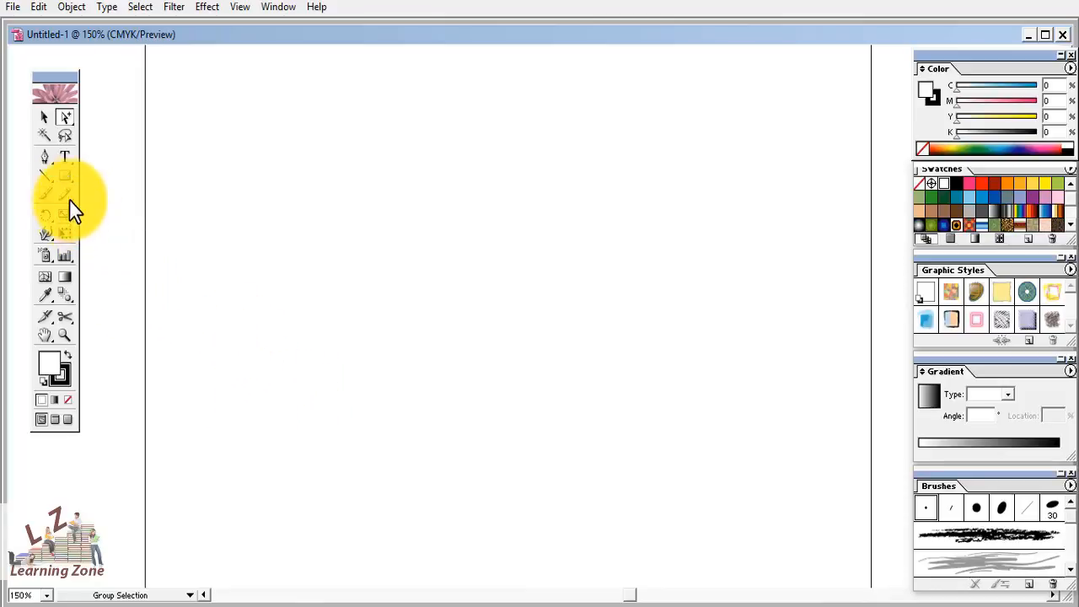
{"action": "left_click", "coordinate": [65, 177]}
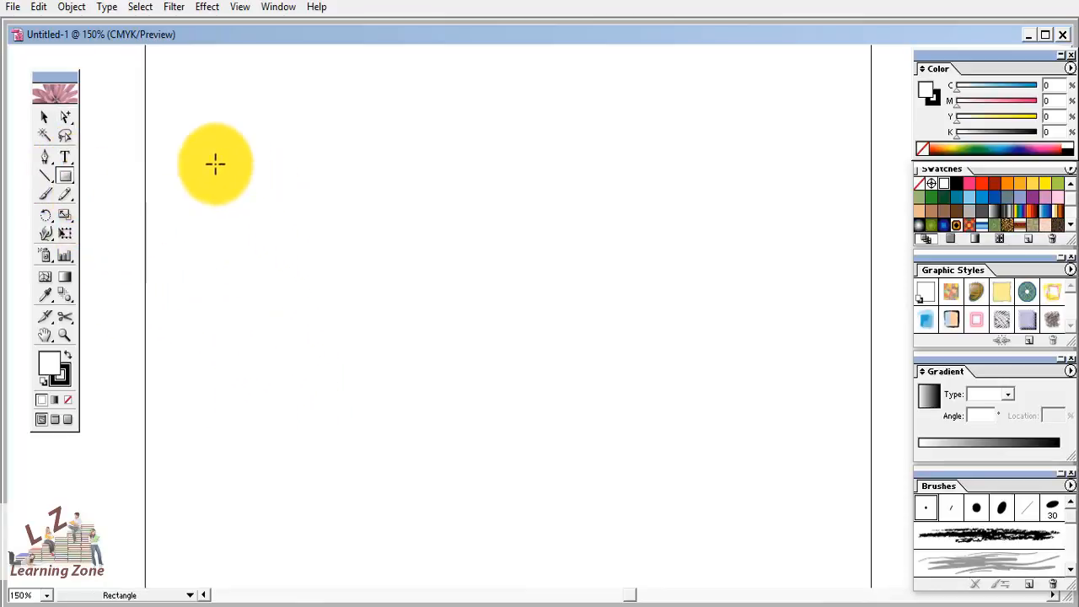
{"action": "mouse_move", "coordinate": [193, 110]}
{"action": "left_mouse_down"}
{"action": "mouse_move", "coordinate": [333, 337]}
{"action": "mouse_move", "coordinate": [482, 385]}
{"action": "mouse_move", "coordinate": [713, 384]}
{"action": "left_mouse_up"}
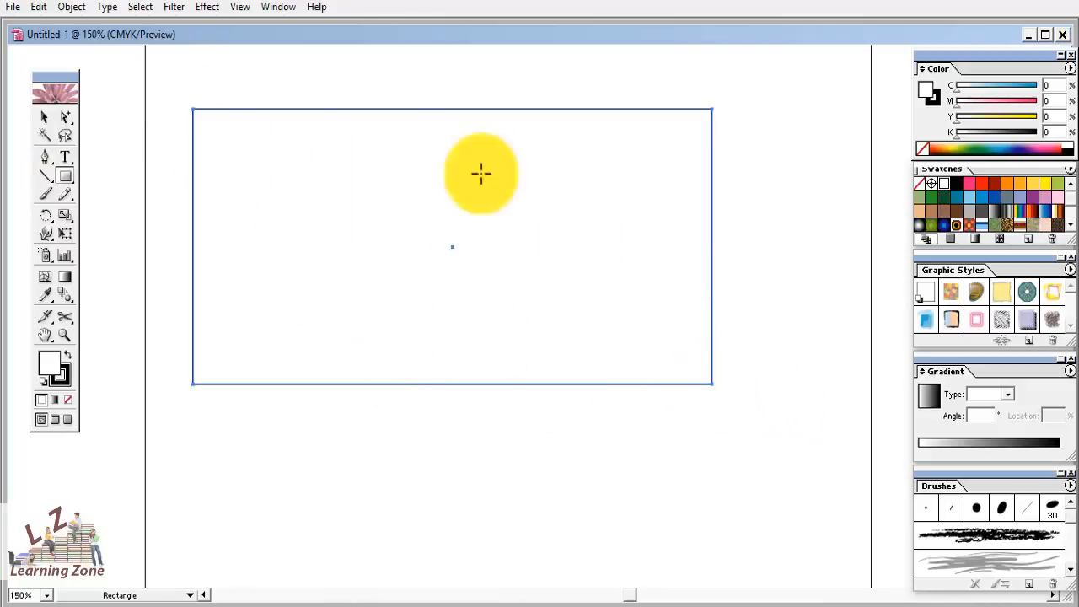
{"action": "left_click", "coordinate": [45, 118]}
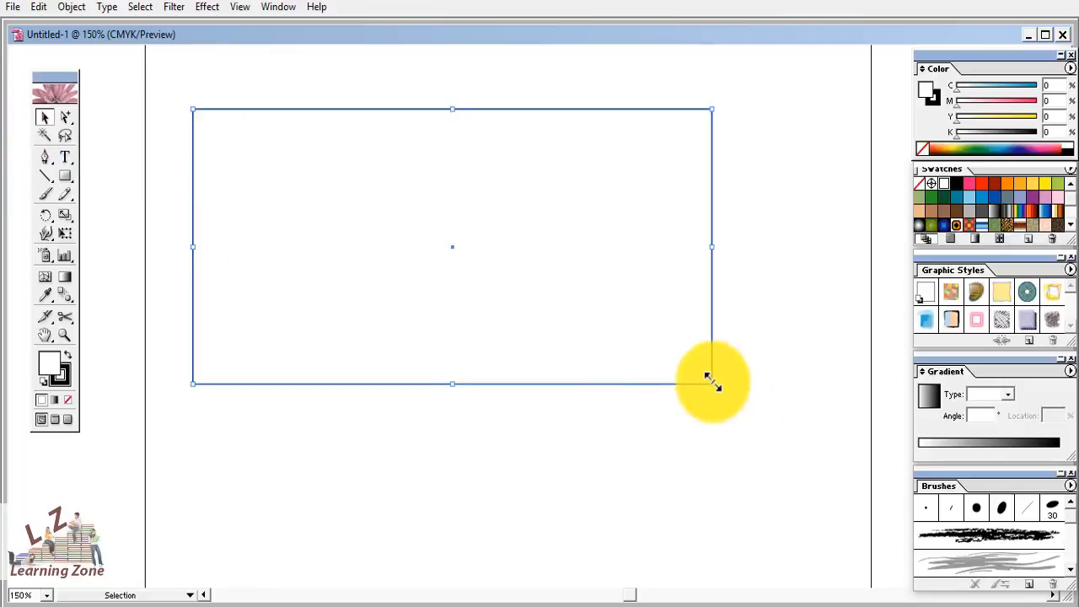
{"action": "left_click_drag", "start_coordinate": [711, 383], "coordinate": [864, 473]}
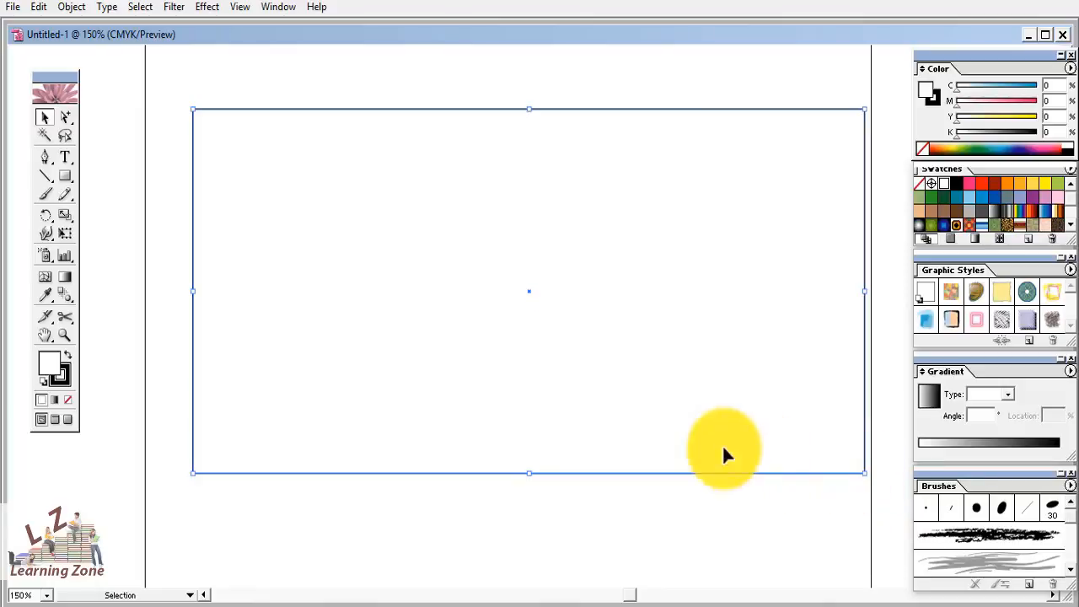
{"action": "left_click_drag", "start_coordinate": [450, 281], "coordinate": [425, 241]}
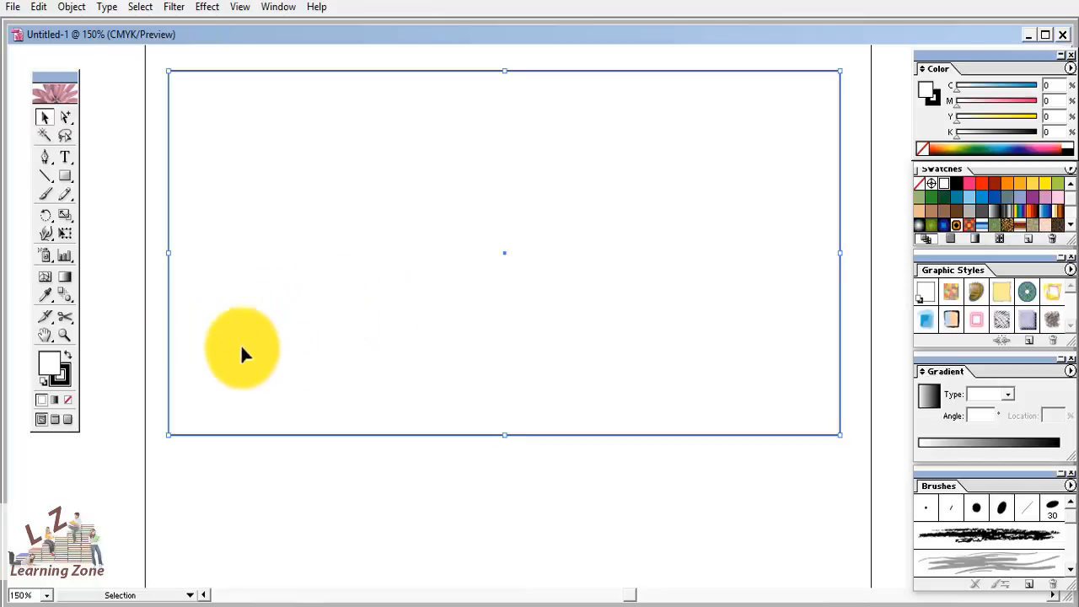
Fill the rectangle with a linear gradient and set its starting stop to CMYK 100, 0, 0, 0.
{"action": "left_click", "coordinate": [54, 403]}
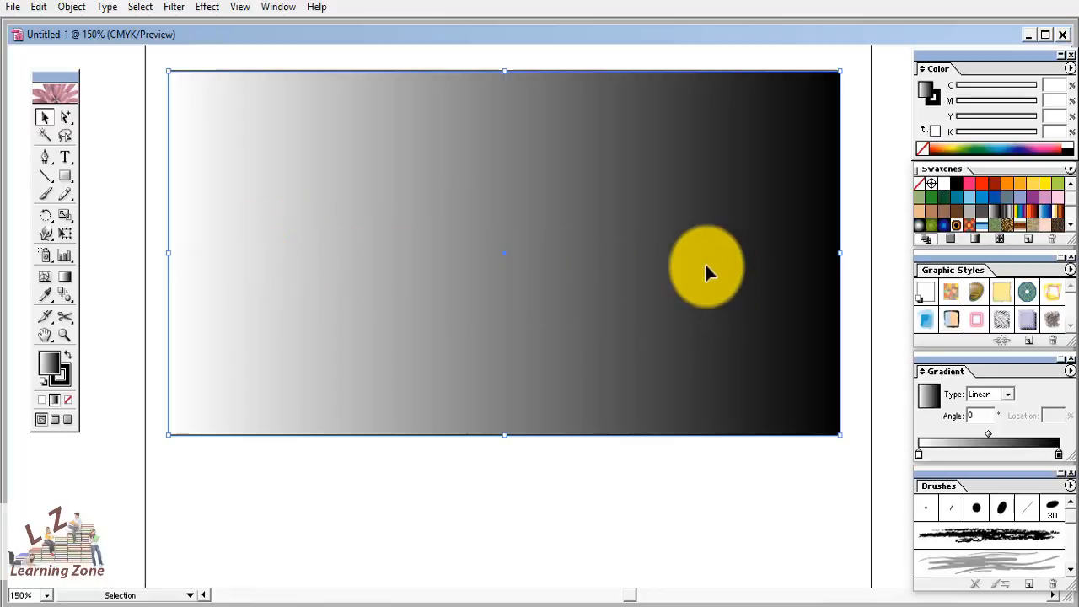
{"action": "left_click", "coordinate": [406, 224]}
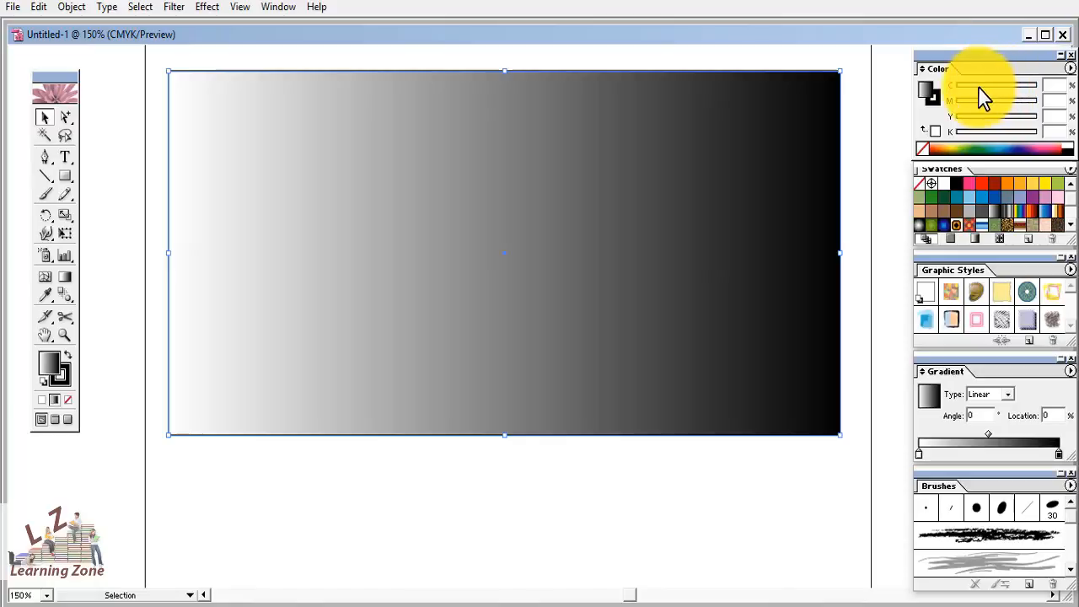
{"action": "left_click", "coordinate": [920, 457]}
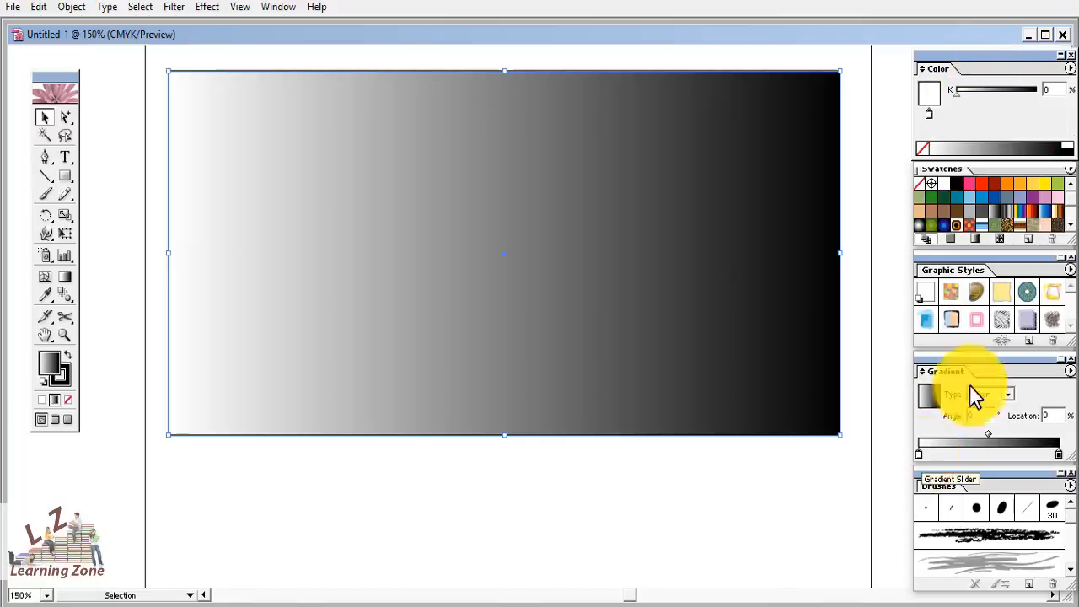
{"action": "left_click", "coordinate": [1069, 68]}
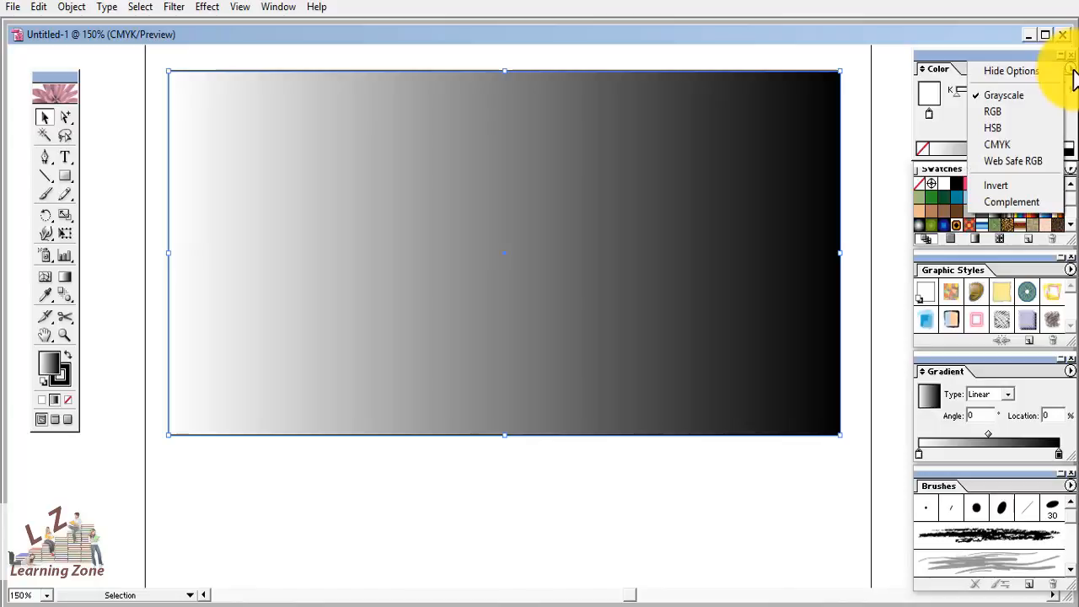
{"action": "left_click", "coordinate": [993, 145]}
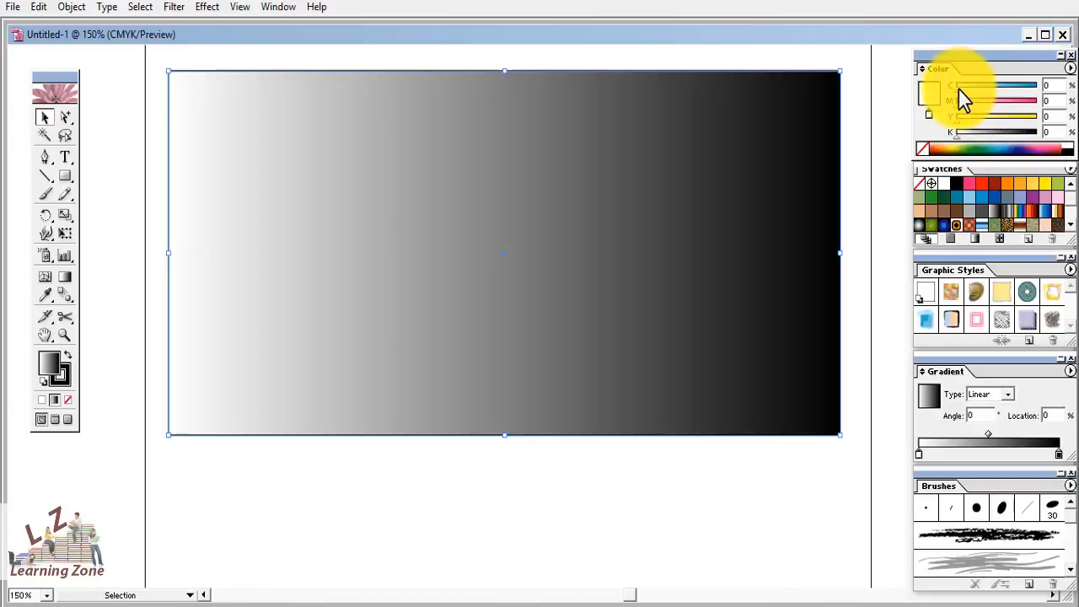
{"action": "left_click_drag", "start_coordinate": [958, 93], "coordinate": [1042, 92]}
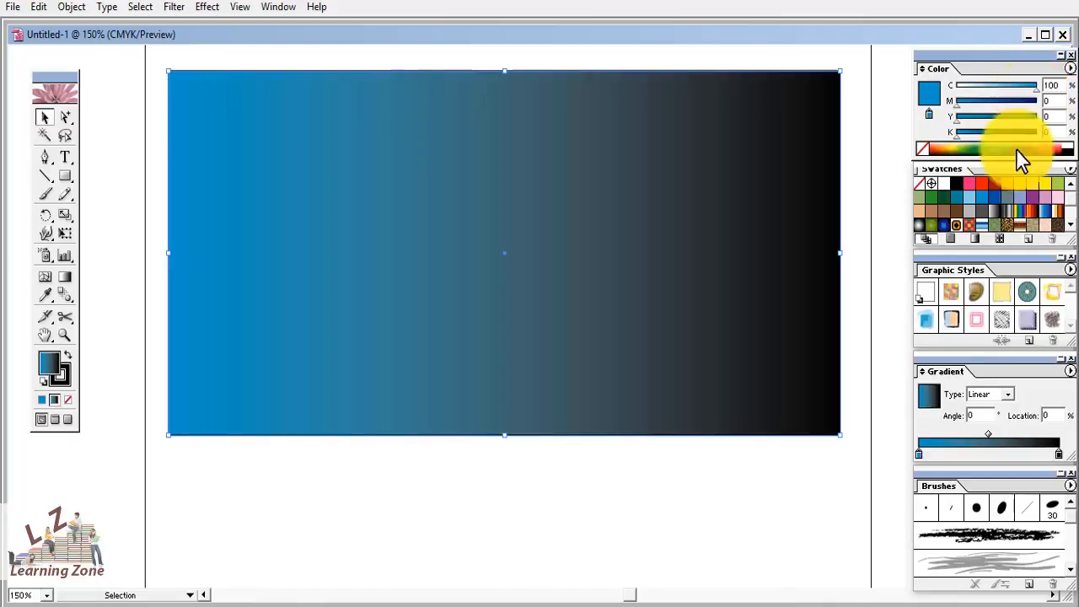
Set the gradient's end stop to a light orange with CMYK values 0, 29, 40, 0.
{"action": "left_click", "coordinate": [1059, 454]}
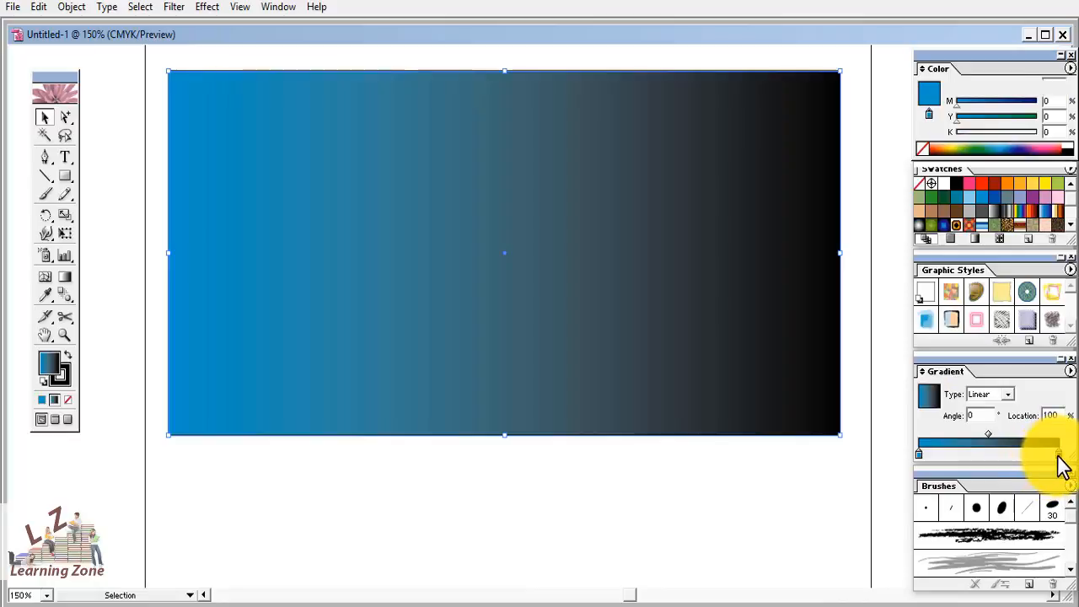
{"action": "left_click", "coordinate": [1070, 69]}
{"action": "left_click", "coordinate": [1020, 143]}
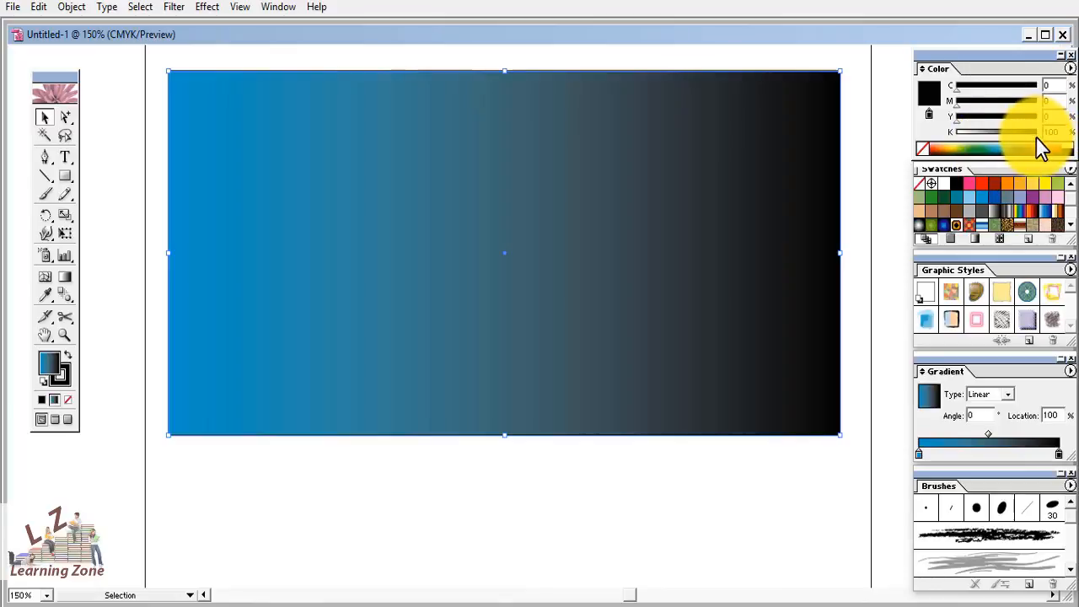
{"action": "left_click_drag", "start_coordinate": [1036, 135], "coordinate": [945, 135]}
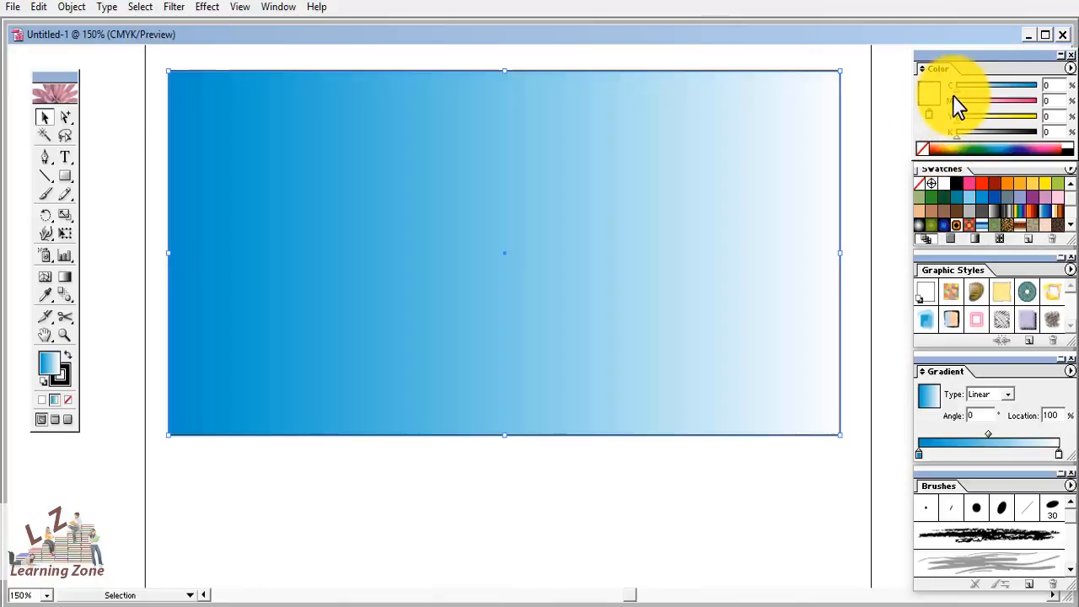
{"action": "left_click_drag", "start_coordinate": [956, 105], "coordinate": [989, 120]}
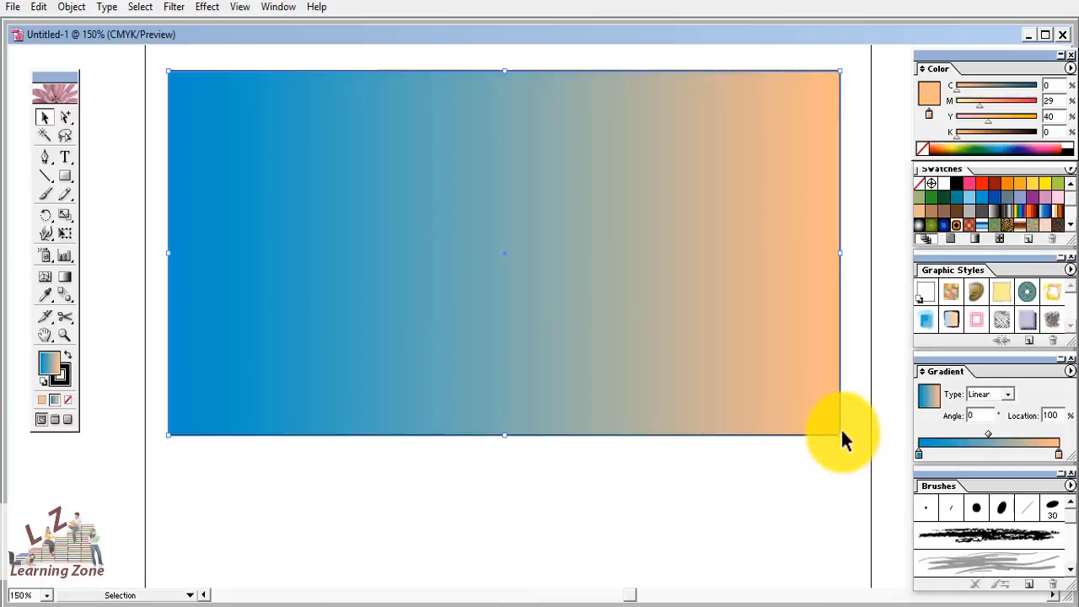
Make the rectangle narrower and slightly taller, and recentre it between the page edges.
{"action": "left_click_drag", "start_coordinate": [833, 434], "coordinate": [780, 445]}
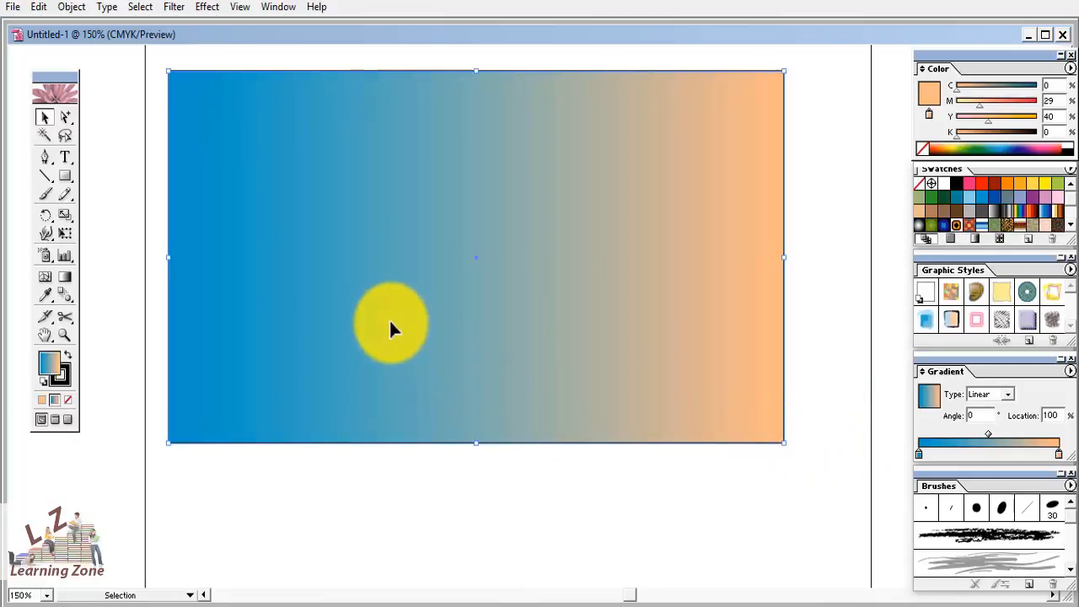
{"action": "left_click_drag", "start_coordinate": [393, 330], "coordinate": [414, 321]}
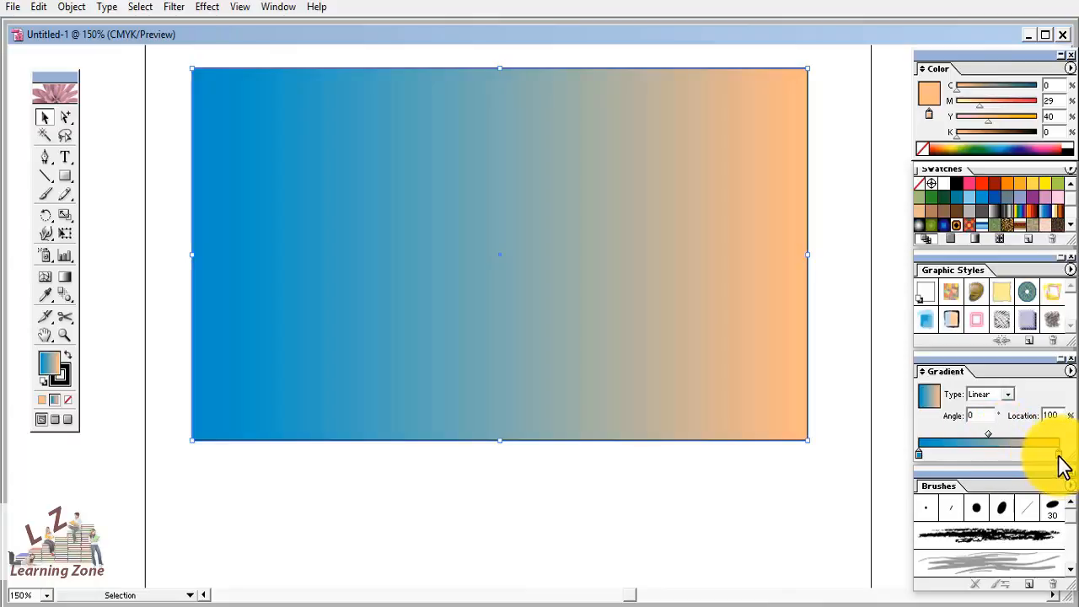
Add a middle gradient stop at 62.36% and make it white with CMYK 0, 0, 0, 0.
{"action": "left_click", "coordinate": [1006, 454]}
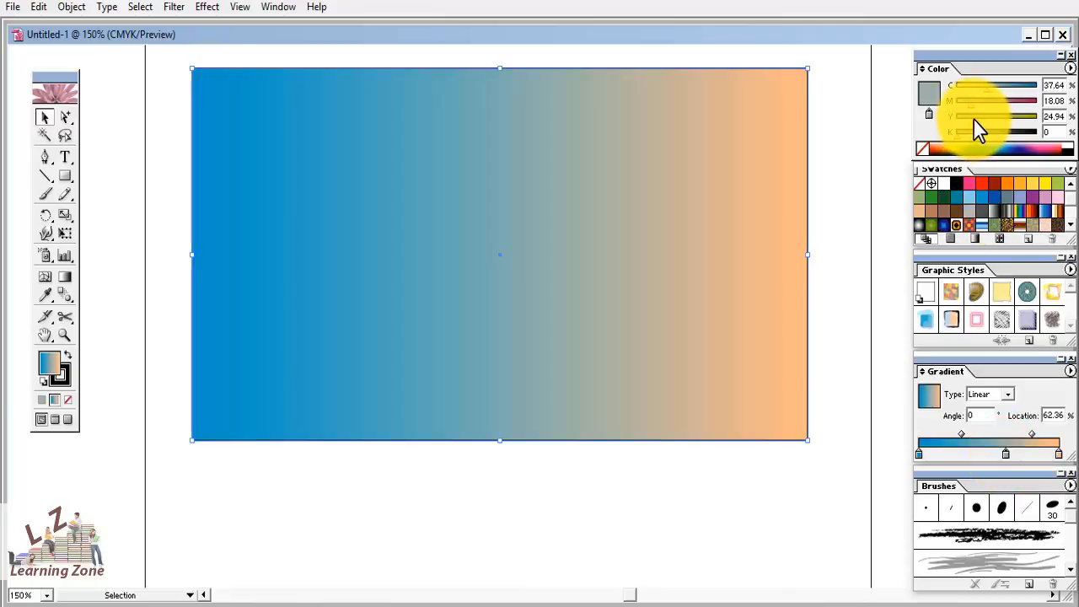
{"action": "left_click_drag", "start_coordinate": [976, 122], "coordinate": [949, 92]}
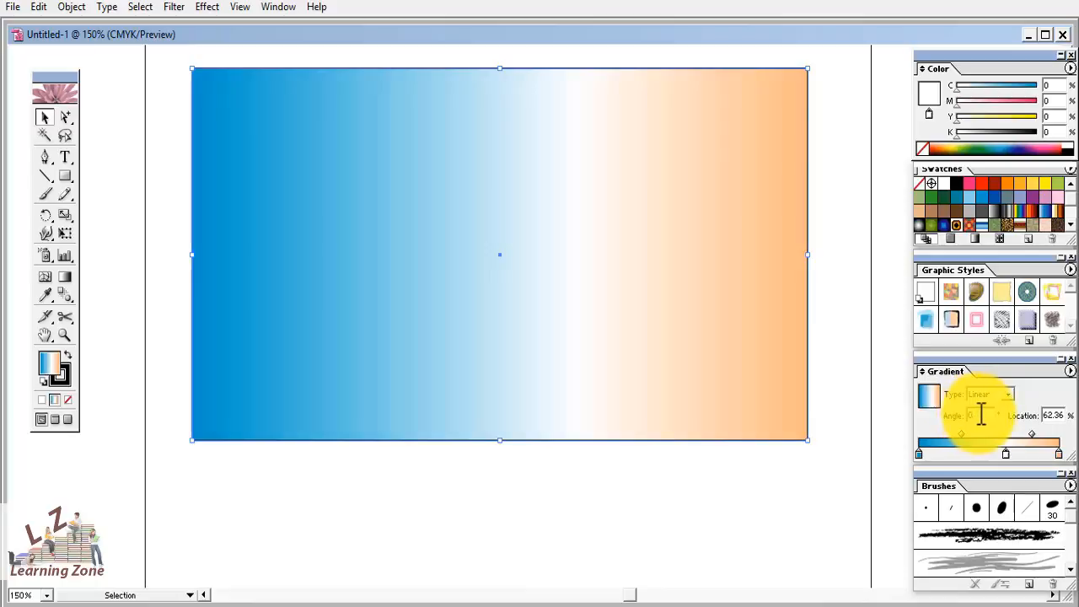
Rotate the gradient in small angle increments and set its angle to 90 degrees.
{"action": "left_click_drag", "start_coordinate": [981, 413], "coordinate": [954, 416]}
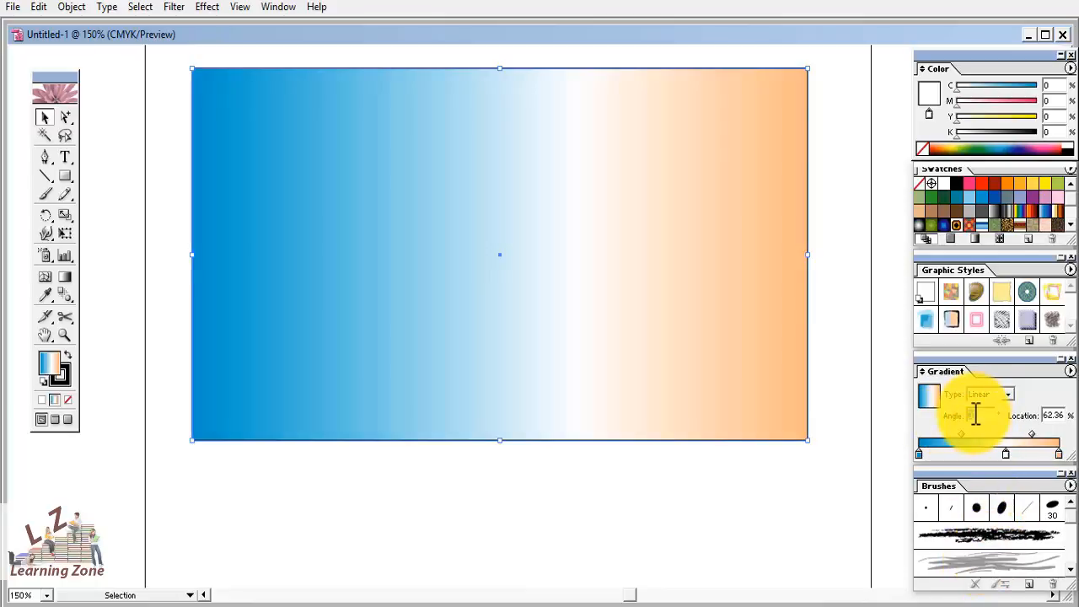
{"action": "key", "text": "Up"}
{"action": "key", "text": "Up"}
{"action": "key", "text": "Up"}
{"action": "key", "text": "Up"}
{"action": "key", "text": "Up"}
{"action": "key", "text": "Up"}
{"action": "key", "text": "Up"}
{"action": "key", "text": "Up"}
{"action": "key", "text": "Up"}
{"action": "key", "text": "Up"}
{"action": "key", "text": "Up"}
{"action": "key", "text": "Up"}
{"action": "key", "text": "Up"}
{"action": "key", "text": "Up"}
{"action": "key", "text": "Up"}
{"action": "key", "text": "Up"}
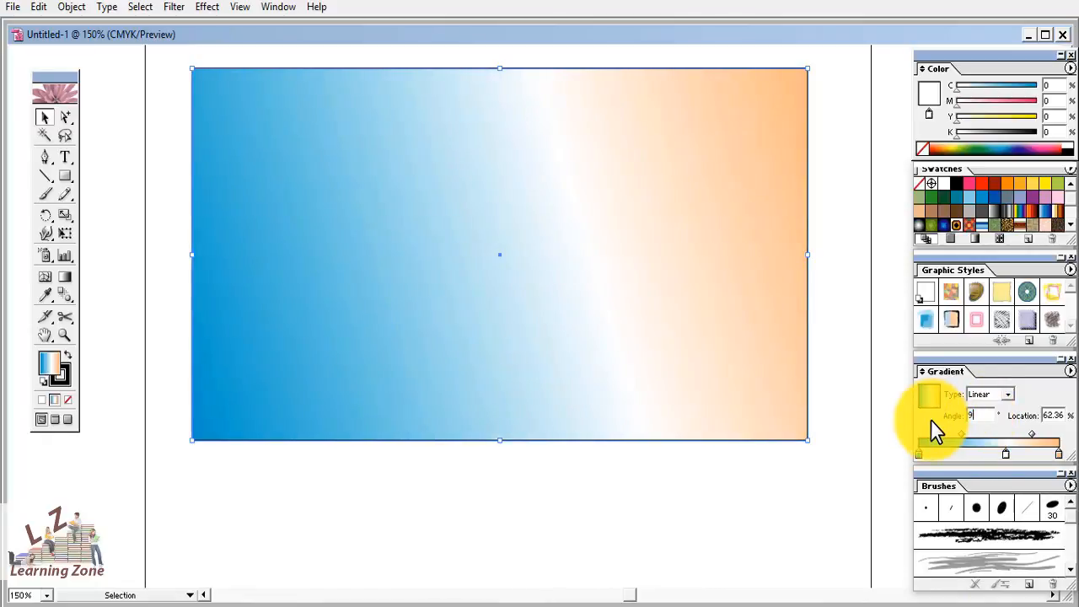
{"action": "key", "text": "Return"}
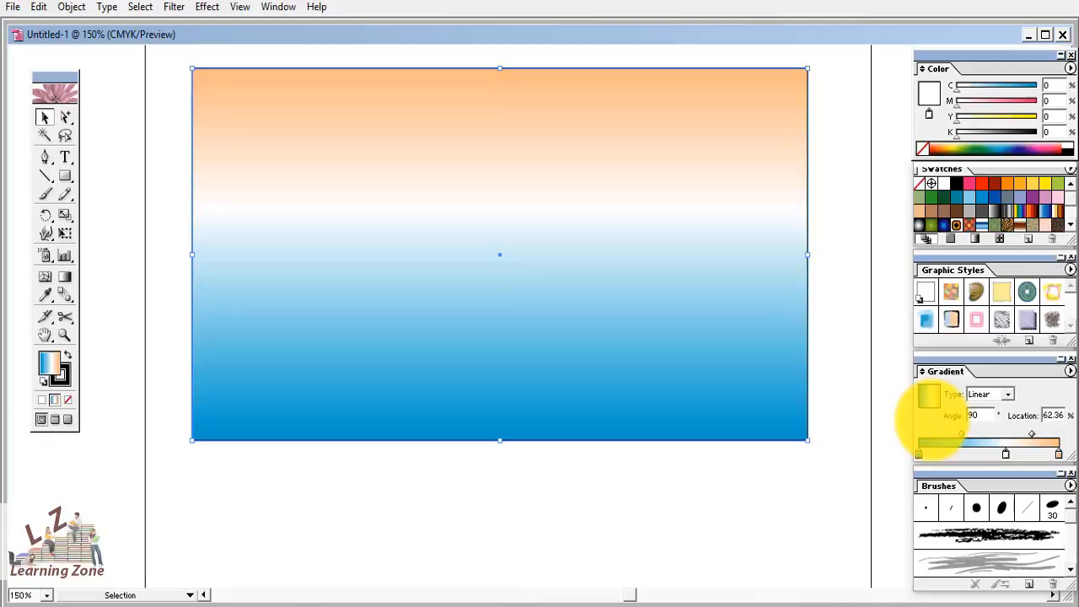
Flip the gradient vertically by setting its angle to -90 degrees.
{"action": "left_click", "coordinate": [974, 422]}
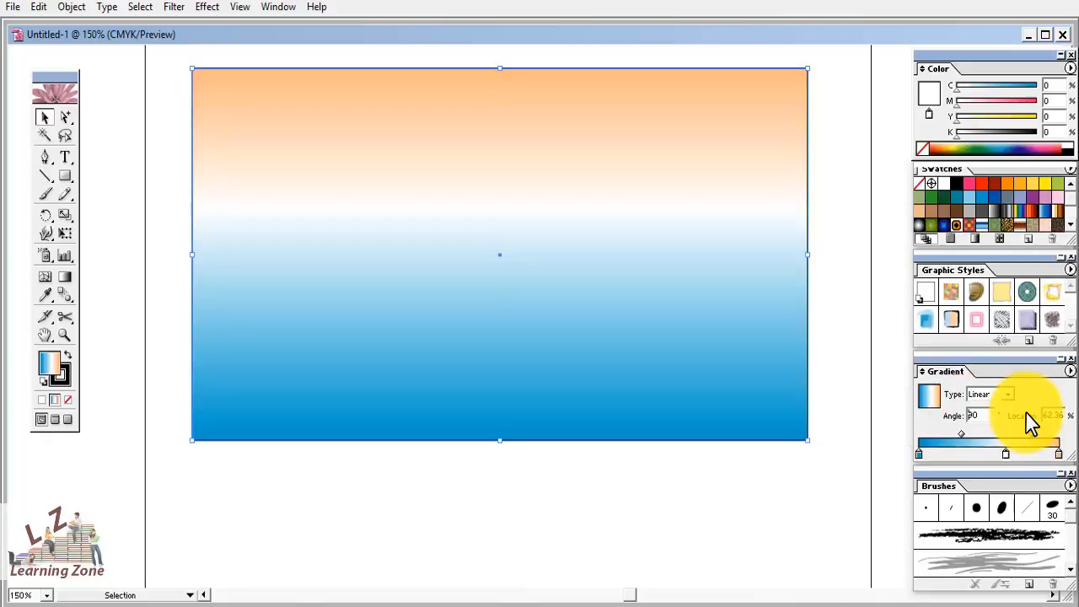
{"action": "type", "text": "-"}
{"action": "key", "text": "Return"}
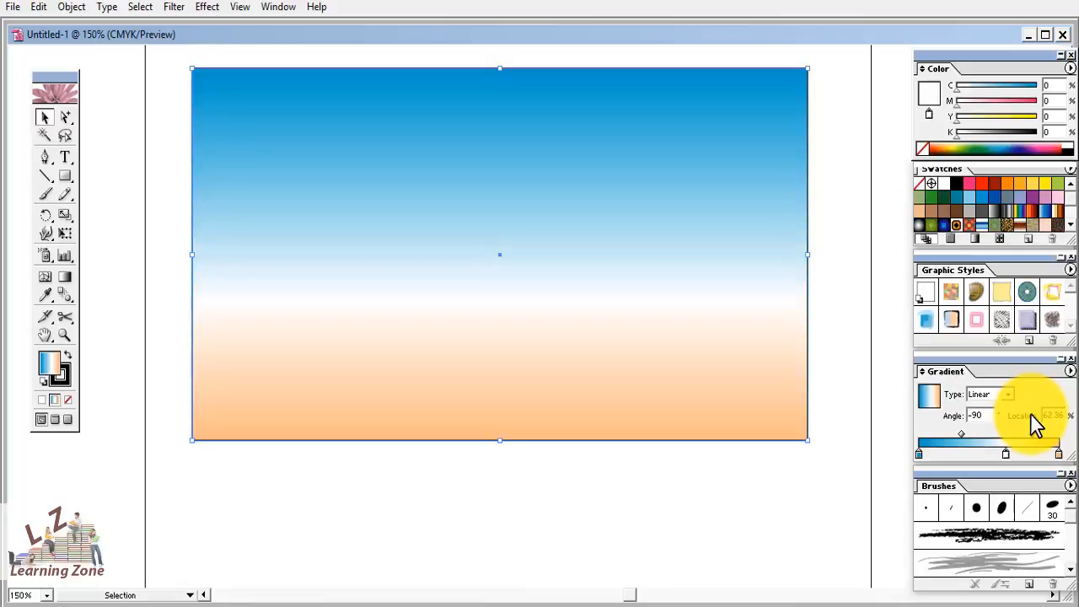
Tilt the gradient slightly by raising its angle to -81 degrees.
{"action": "left_click", "coordinate": [1033, 433]}
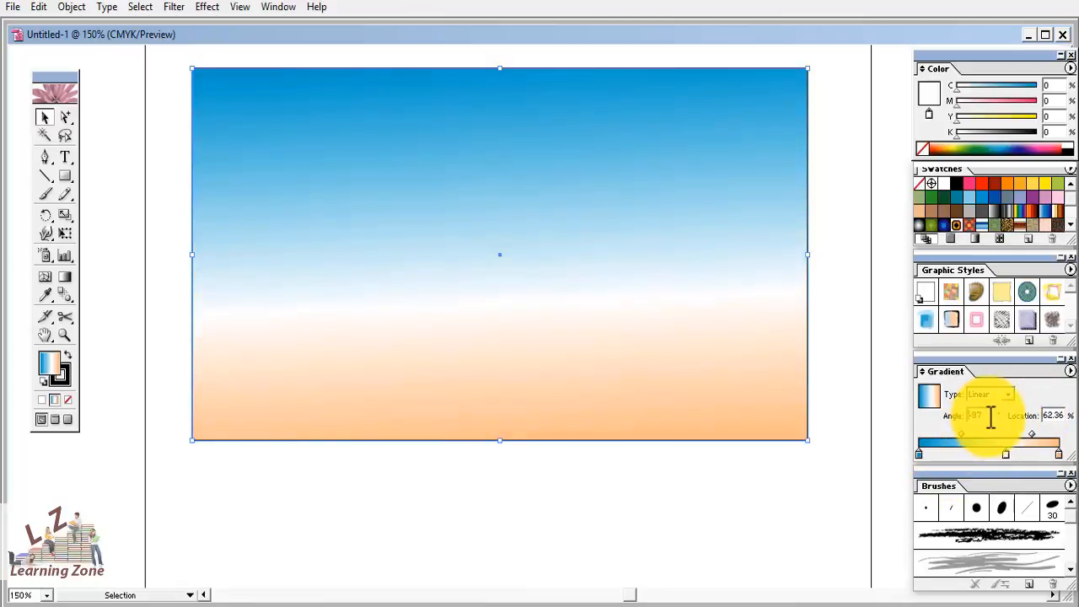
{"action": "key", "text": "Up"}
{"action": "key", "text": "Up"}
{"action": "key", "text": "Up"}
{"action": "key", "text": "Up"}
{"action": "key", "text": "Up"}
{"action": "key", "text": "Up"}
{"action": "key", "text": "Up"}
{"action": "key", "text": "Up"}
{"action": "key", "text": "Up"}
{"action": "key", "text": "Up"}
{"action": "key", "text": "Up"}
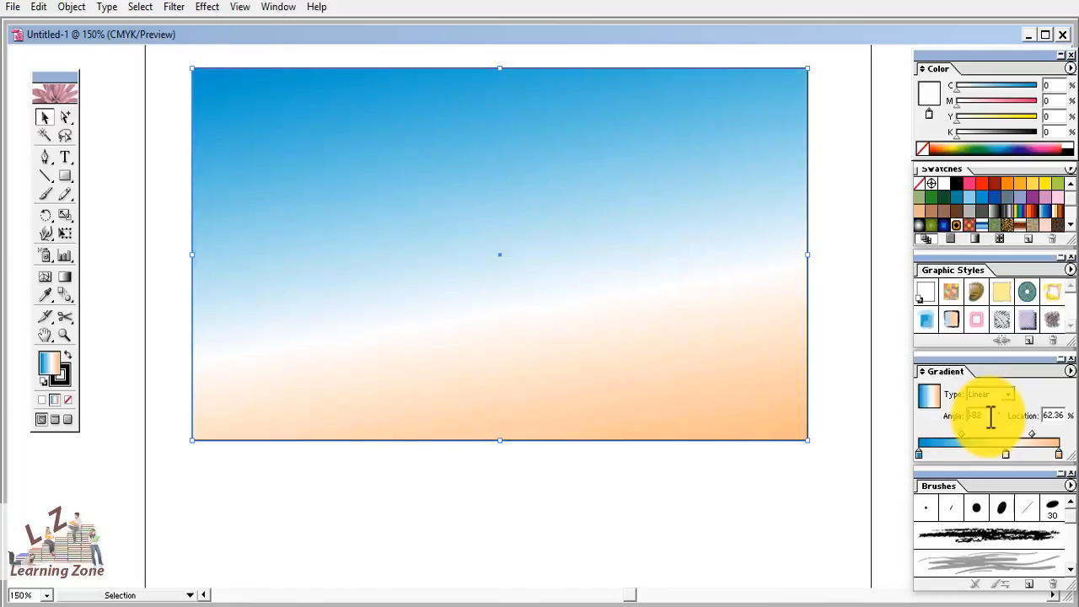
{"action": "key", "text": "Up"}
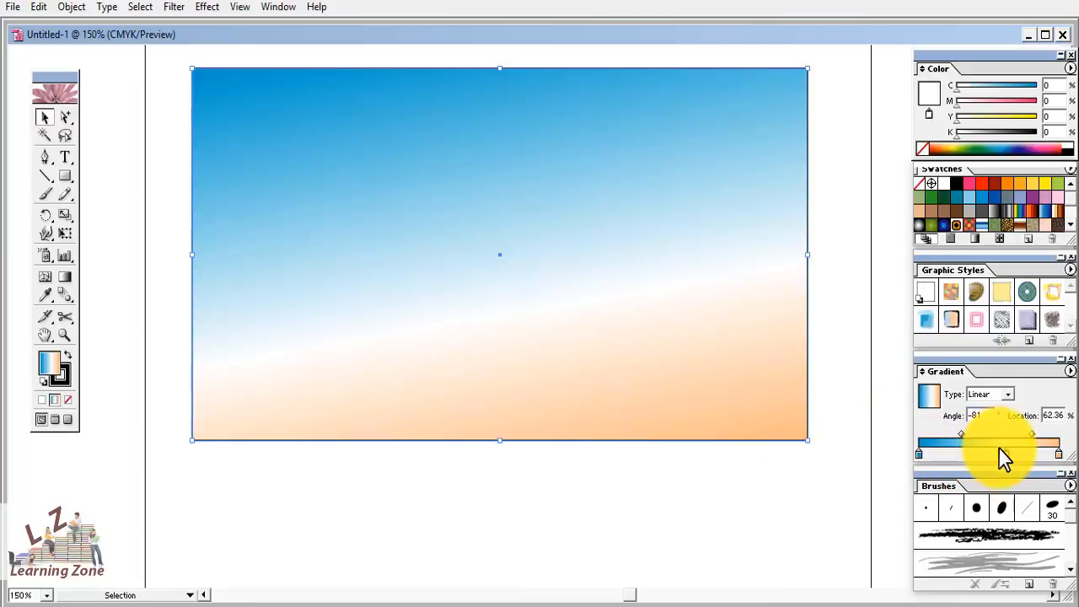
Tighten the transitions around the white stop, moving the stop to 64.61% and the blue-to-white midpoint to 81.74%.
{"action": "left_click_drag", "start_coordinate": [967, 447], "coordinate": [994, 446]}
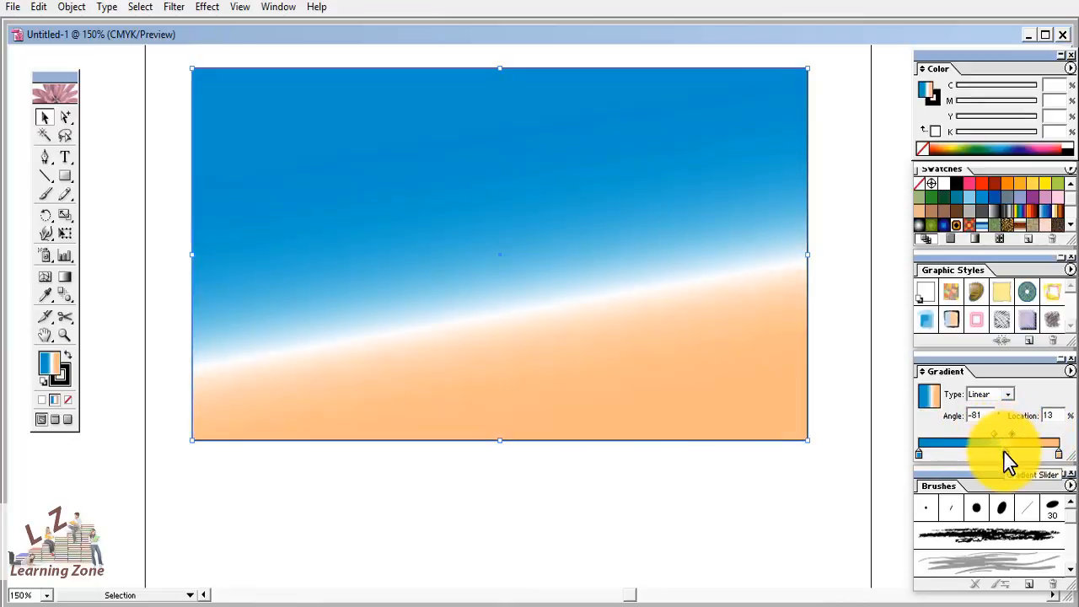
{"action": "left_click", "coordinate": [1013, 460]}
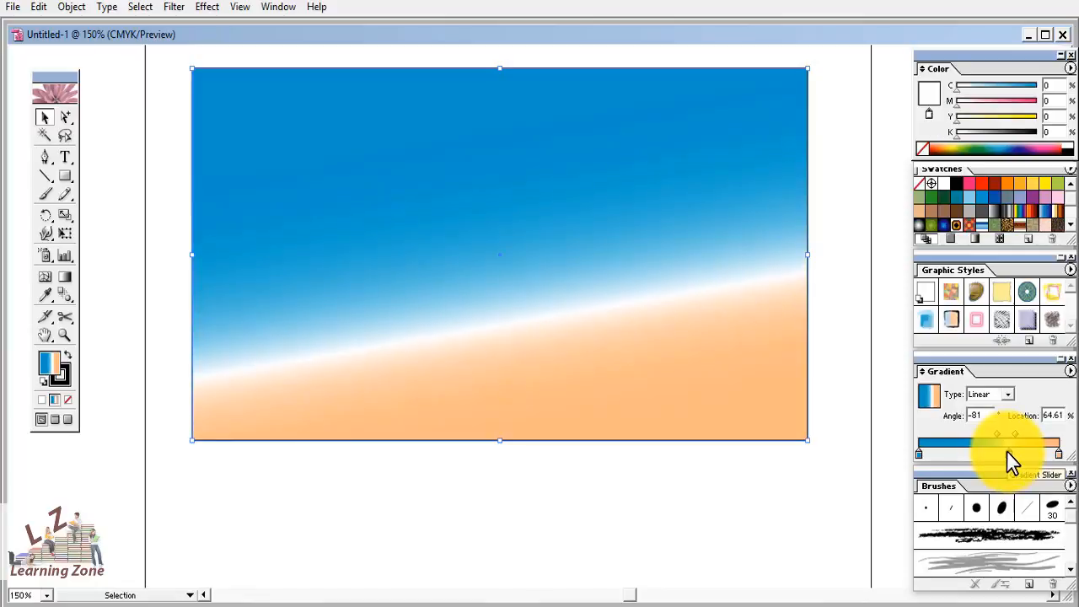
{"action": "left_click_drag", "start_coordinate": [1008, 449], "coordinate": [990, 435]}
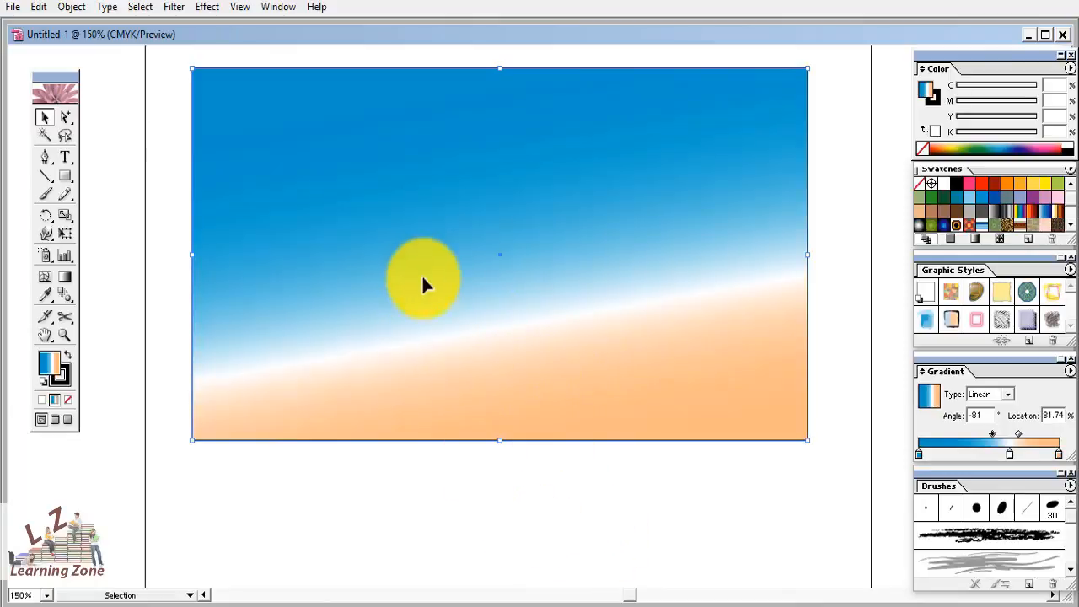
Lock the gradient rectangle so it stays fixed as the background.
{"action": "left_click", "coordinate": [71, 9]}
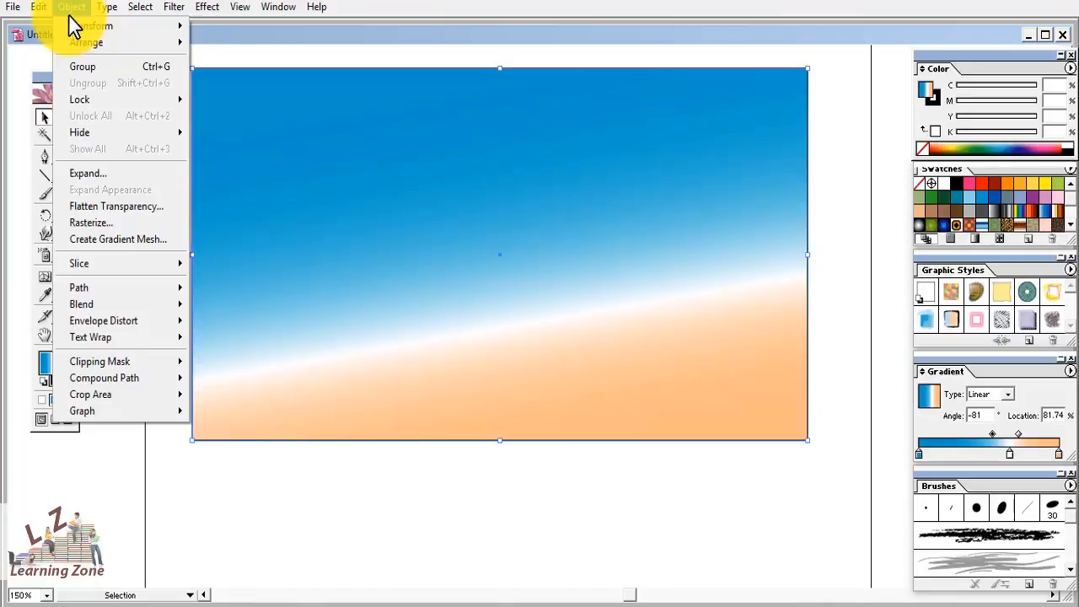
{"action": "mouse_move", "coordinate": [84, 100]}
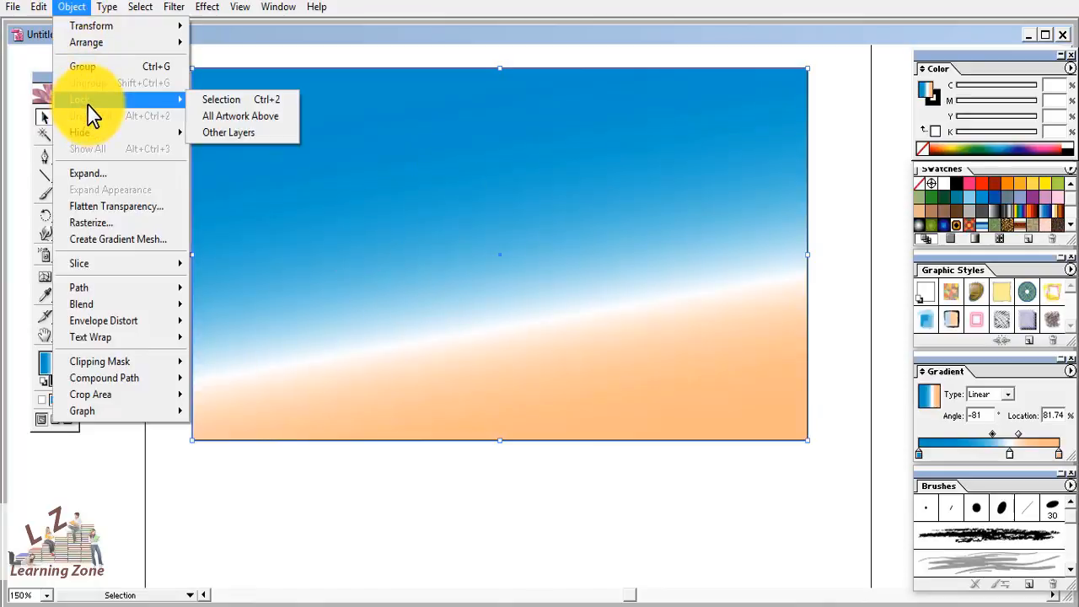
{"action": "left_click", "coordinate": [205, 101]}
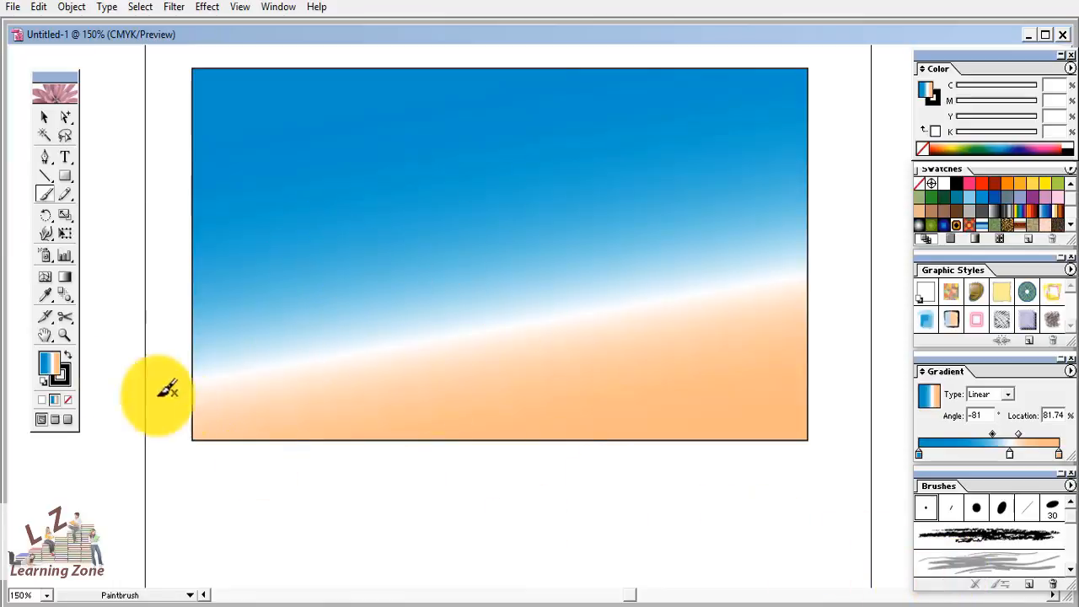
Choose the grey dry-bristle art brush for painting, with no fill and a white stroke.
{"action": "left_click", "coordinate": [972, 567]}
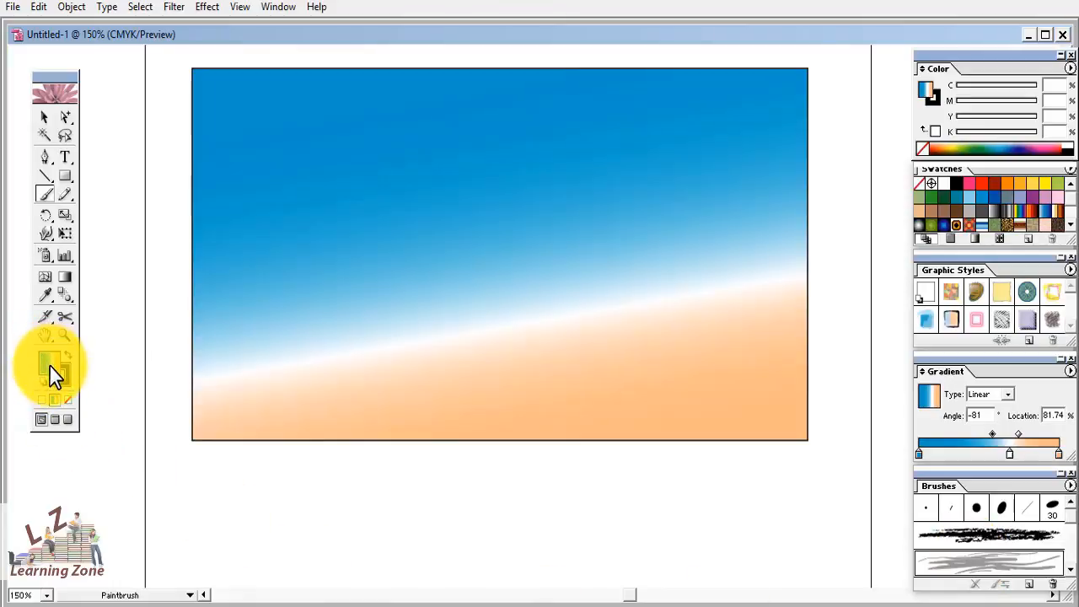
{"action": "key", "text": "d"}
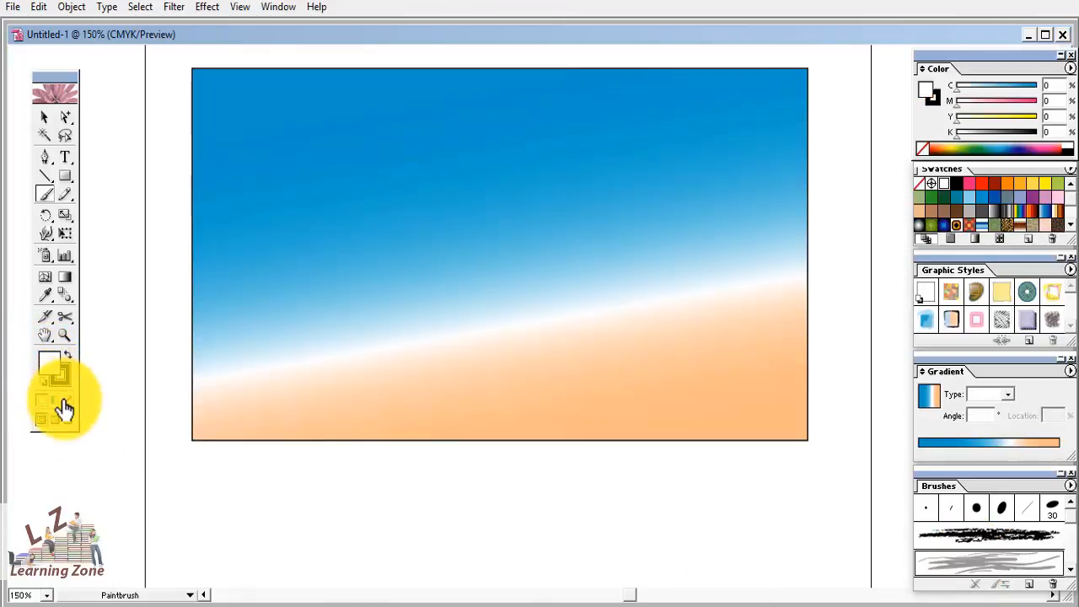
{"action": "left_click", "coordinate": [66, 403]}
{"action": "left_click", "coordinate": [64, 383]}
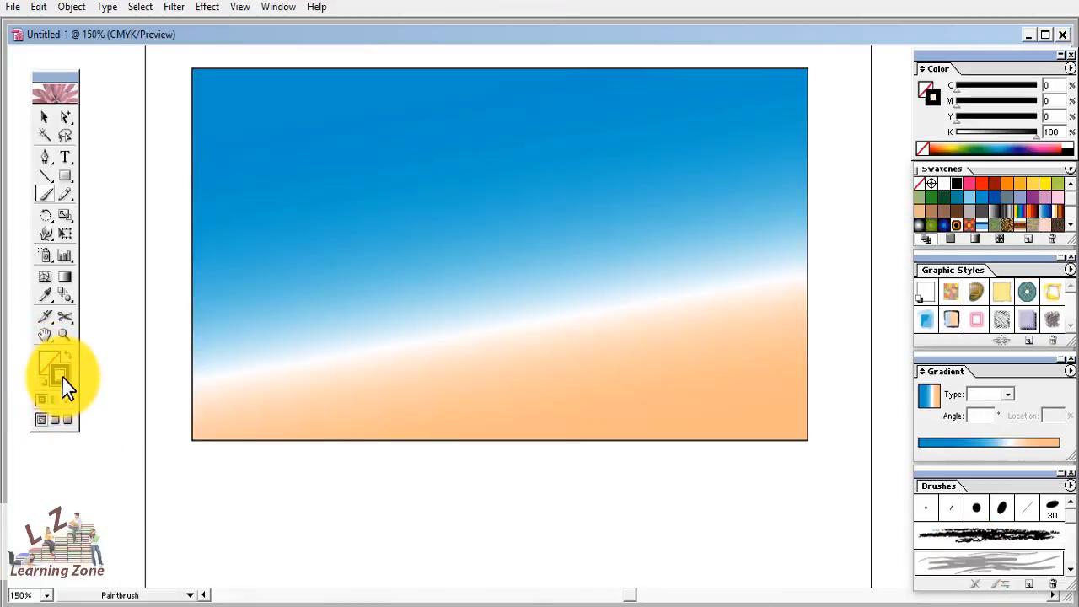
{"action": "left_click", "coordinate": [942, 184]}
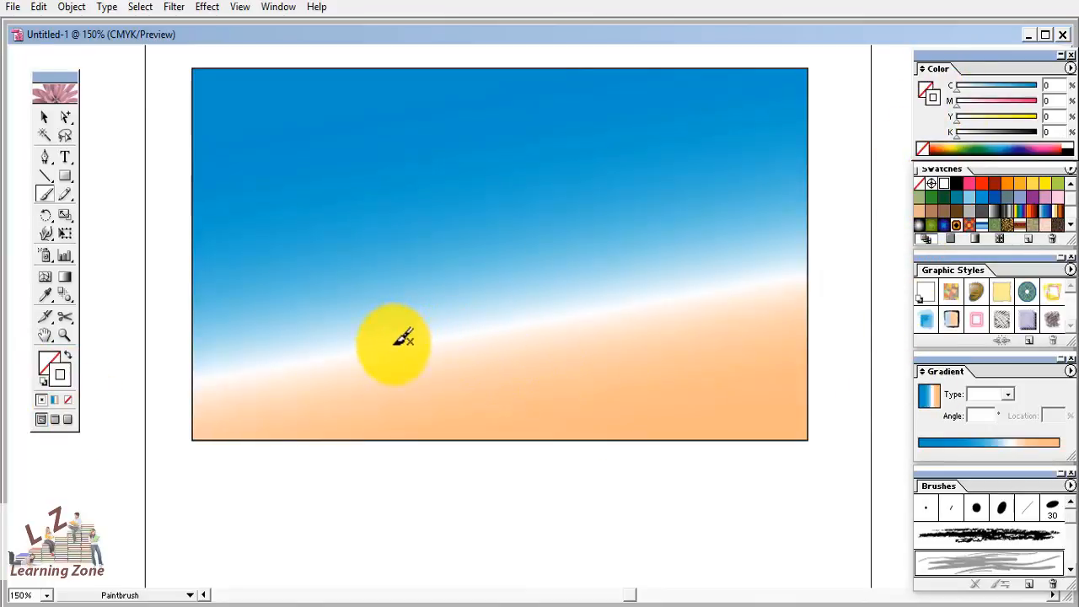
Paint two curled white wave strokes rising from the white band, undoing the first trial curl.
{"action": "mouse_move", "coordinate": [397, 345]}
{"action": "left_mouse_down"}
{"action": "mouse_move", "coordinate": [444, 302]}
{"action": "mouse_move", "coordinate": [411, 285]}
{"action": "left_mouse_up"}
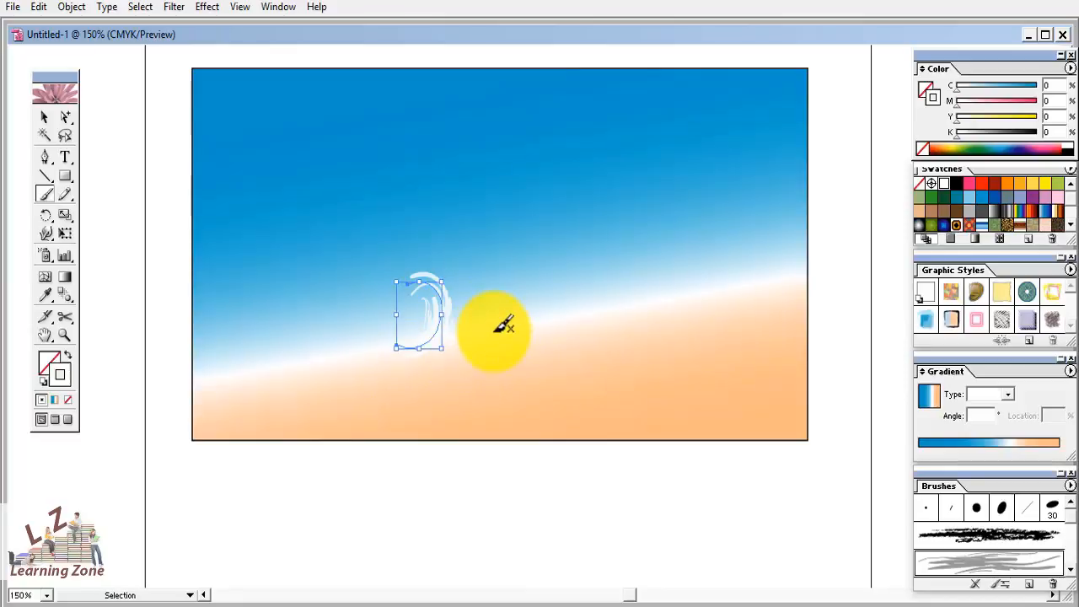
{"action": "key", "text": "ctrl+z"}
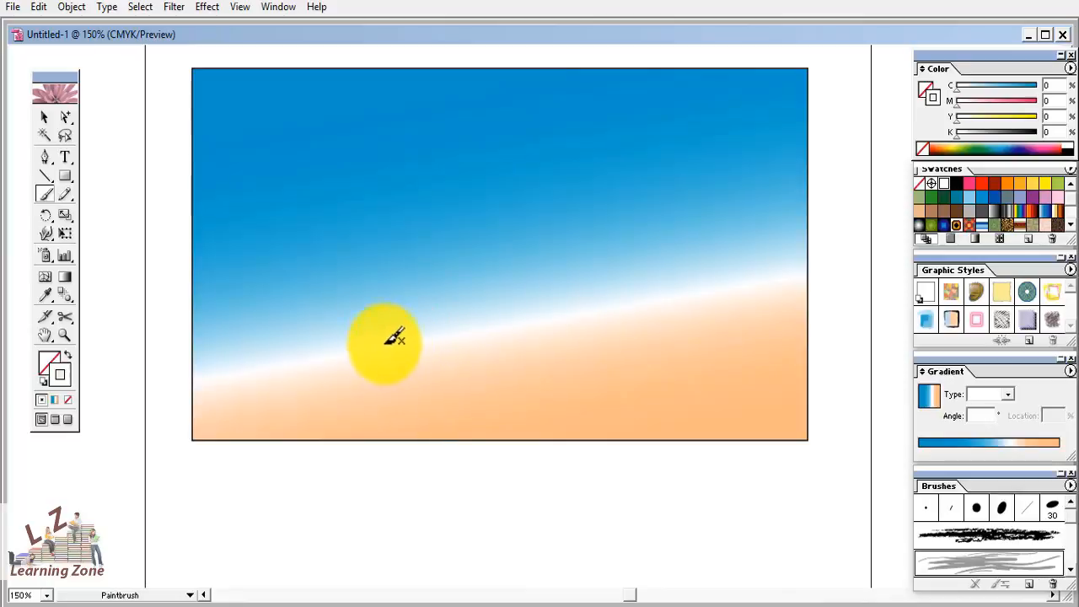
{"action": "mouse_move", "coordinate": [373, 344]}
{"action": "left_mouse_down"}
{"action": "mouse_move", "coordinate": [443, 281]}
{"action": "mouse_move", "coordinate": [431, 259]}
{"action": "mouse_move", "coordinate": [405, 278]}
{"action": "mouse_move", "coordinate": [402, 316]}
{"action": "left_mouse_up"}
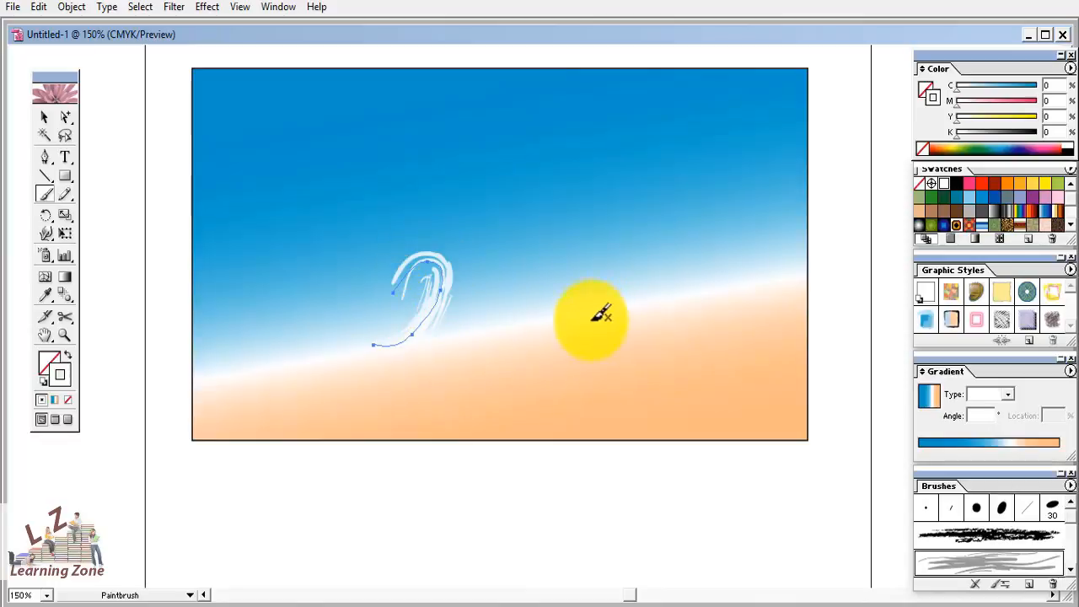
{"action": "mouse_move", "coordinate": [585, 313]}
{"action": "left_mouse_down"}
{"action": "mouse_move", "coordinate": [625, 282]}
{"action": "mouse_move", "coordinate": [644, 237]}
{"action": "mouse_move", "coordinate": [573, 261]}
{"action": "left_mouse_up"}
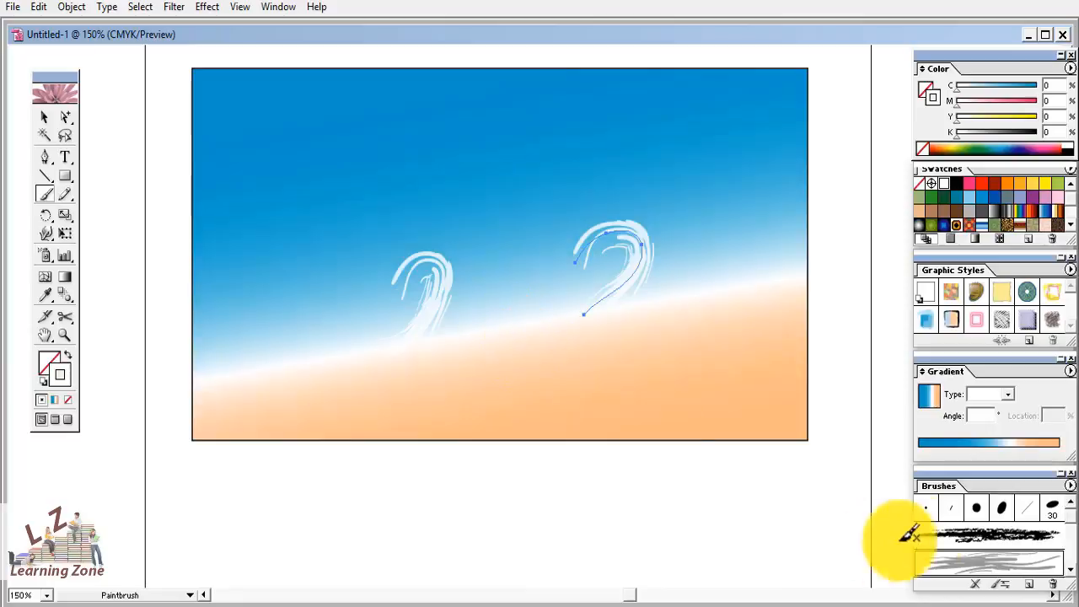
Switch the second curl to the smallest round calligraphic brush and paint two short wavy white strokes in the blue area.
{"action": "left_click", "coordinate": [927, 509]}
{"action": "left_click_drag", "start_coordinate": [273, 128], "coordinate": [333, 131]}
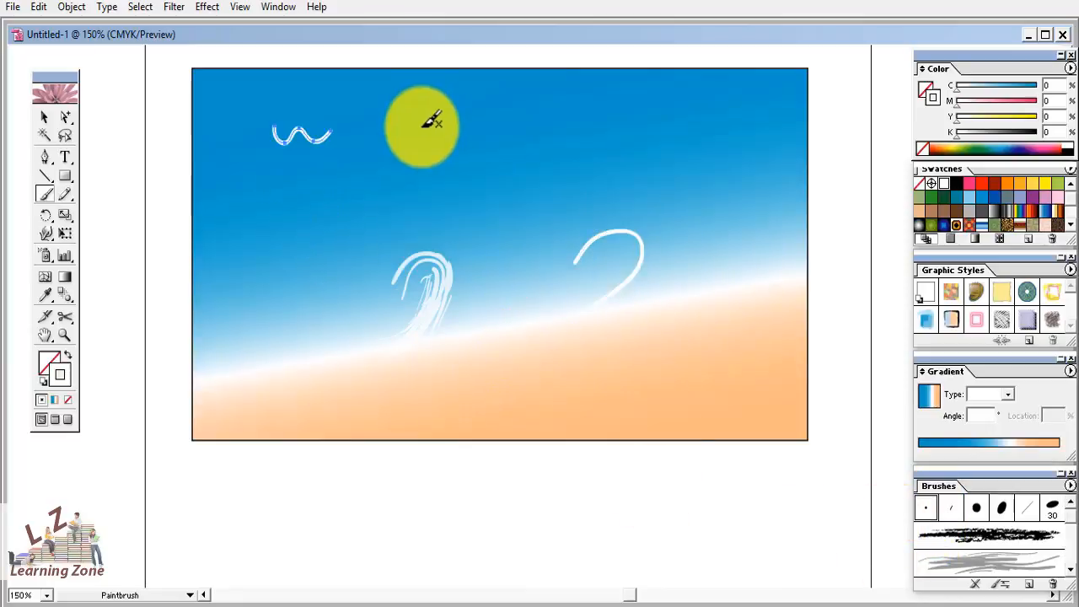
{"action": "left_click_drag", "start_coordinate": [421, 126], "coordinate": [508, 124]}
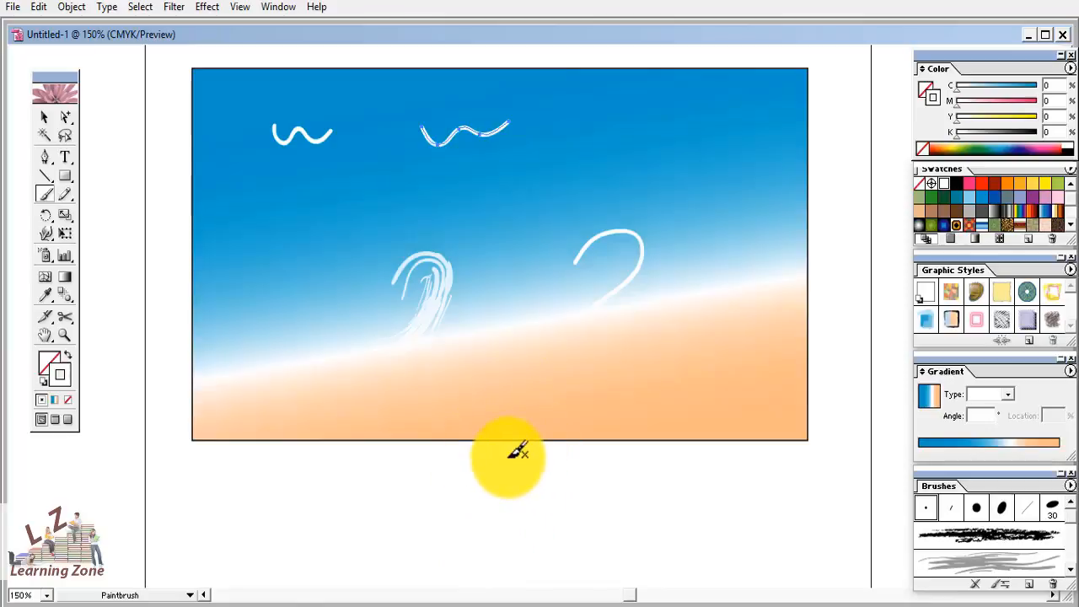
{"action": "left_click", "coordinate": [45, 121]}
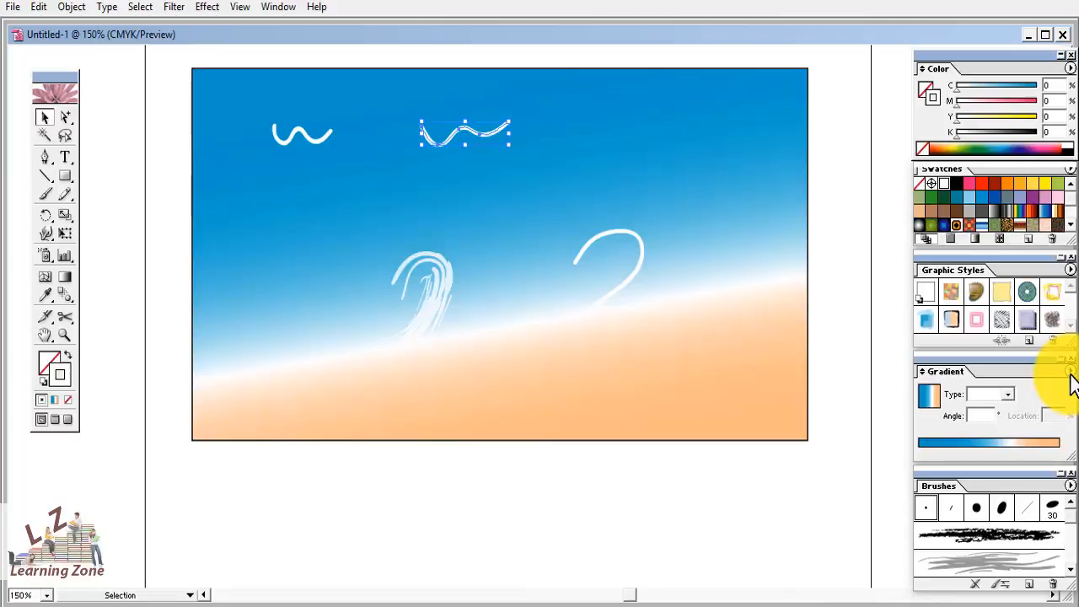
{"action": "left_click", "coordinate": [1071, 487]}
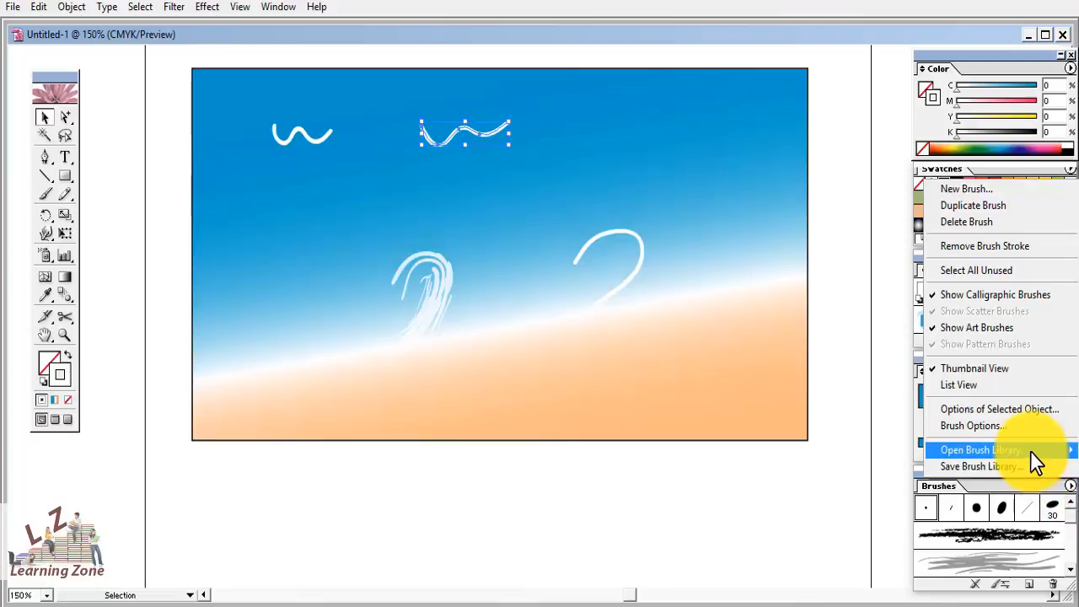
{"action": "mouse_move", "coordinate": [1036, 462]}
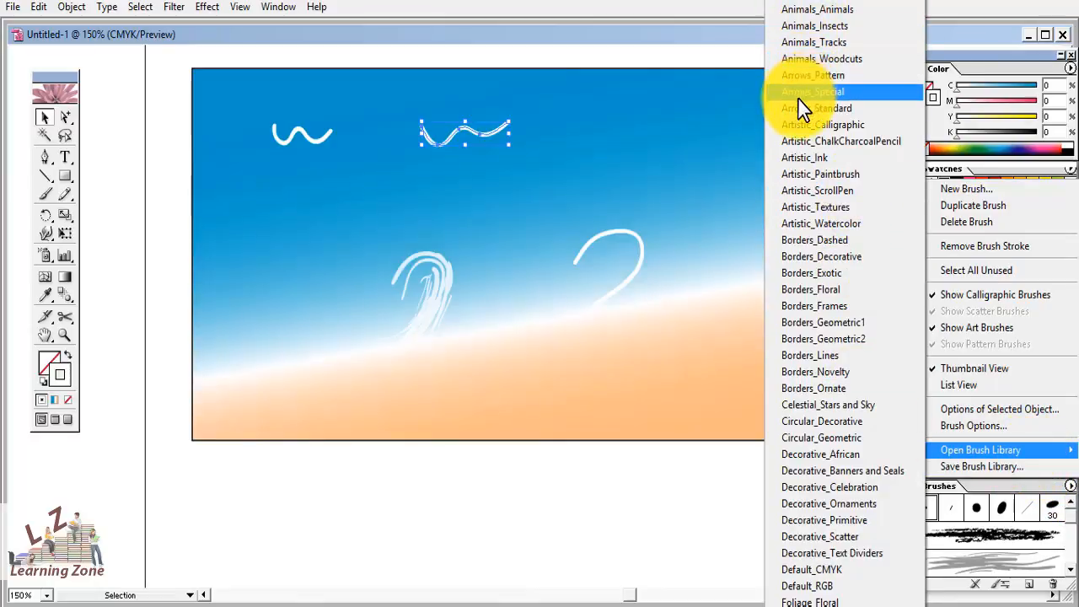
{"action": "left_click", "coordinate": [815, 455]}
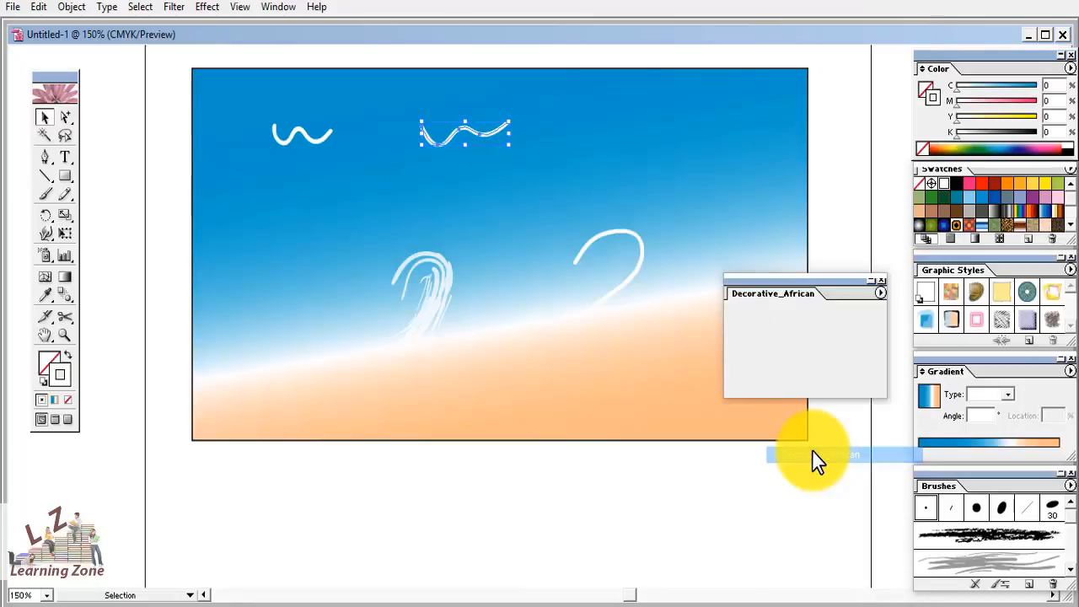
{"action": "left_click", "coordinate": [881, 283]}
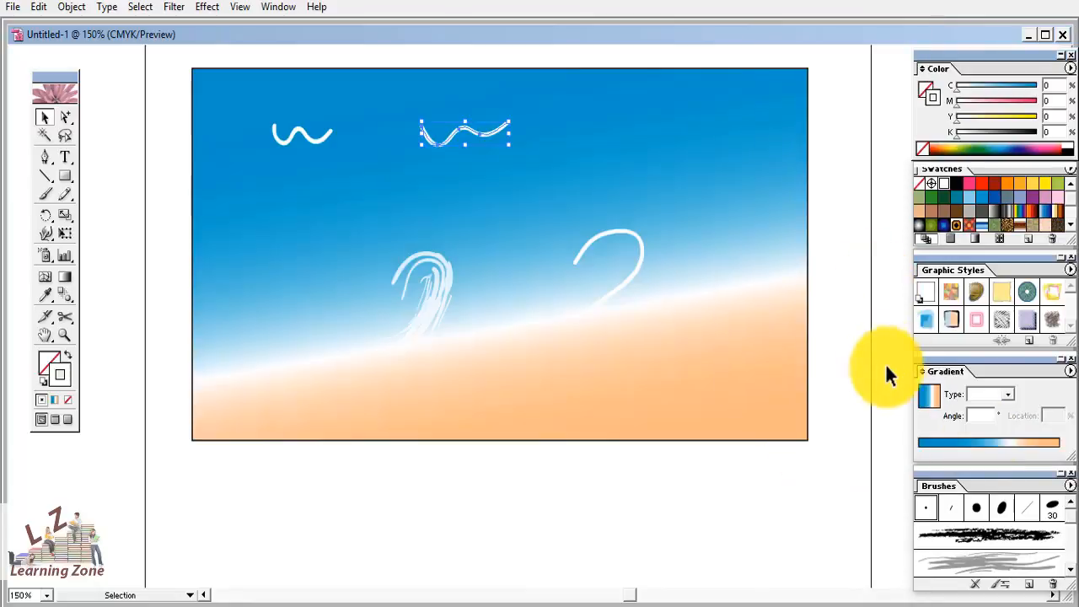
Open the Animals_Tracks brush library and apply its human footprints brush to the selected wavy stroke in the blue area.
{"action": "left_click", "coordinate": [1071, 487]}
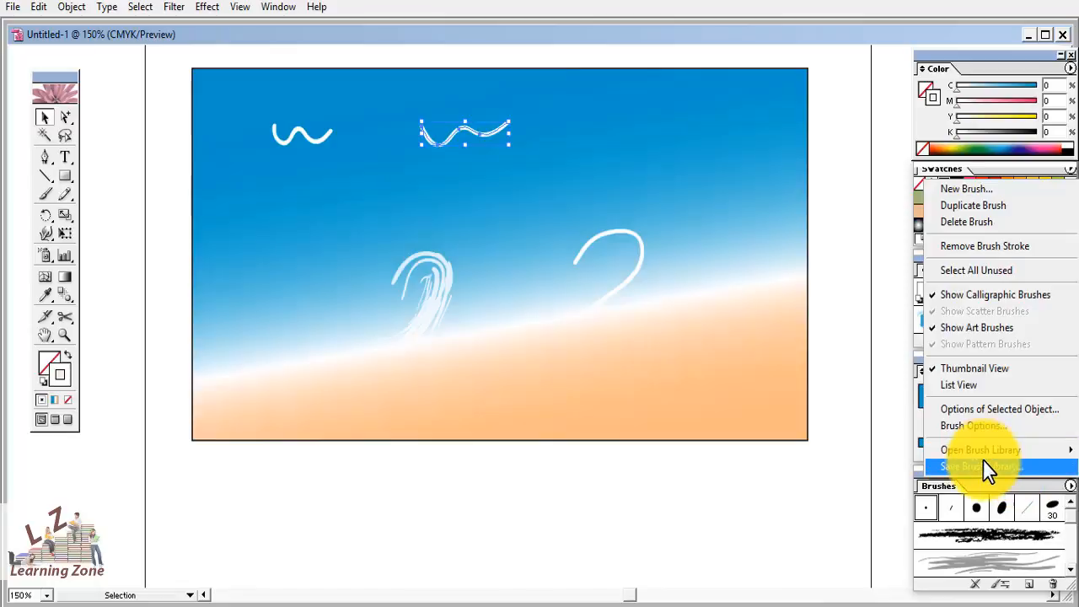
{"action": "mouse_move", "coordinate": [984, 454]}
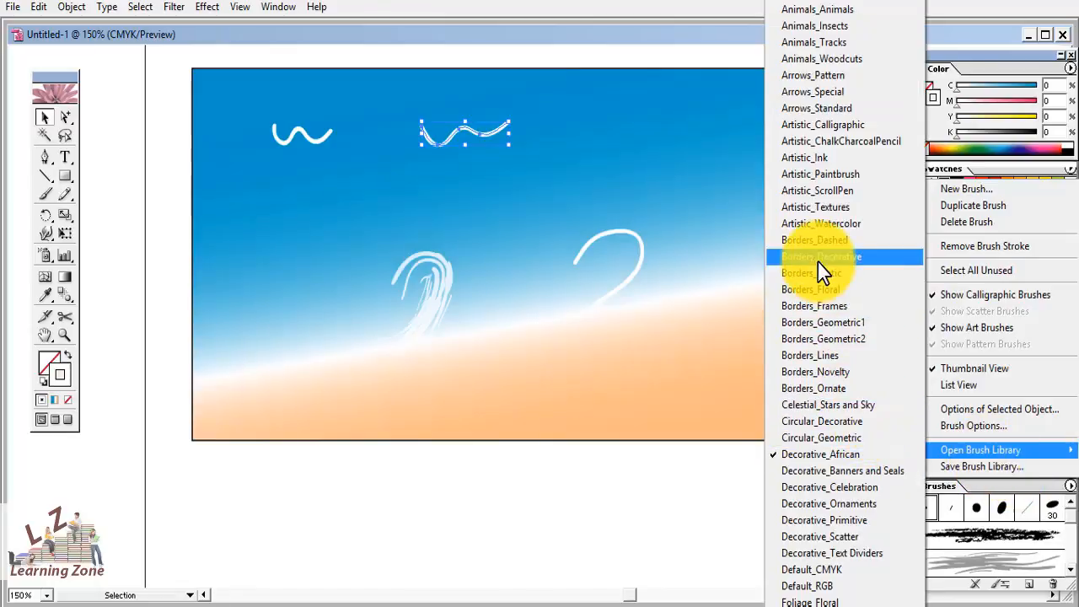
{"action": "left_click", "coordinate": [816, 47]}
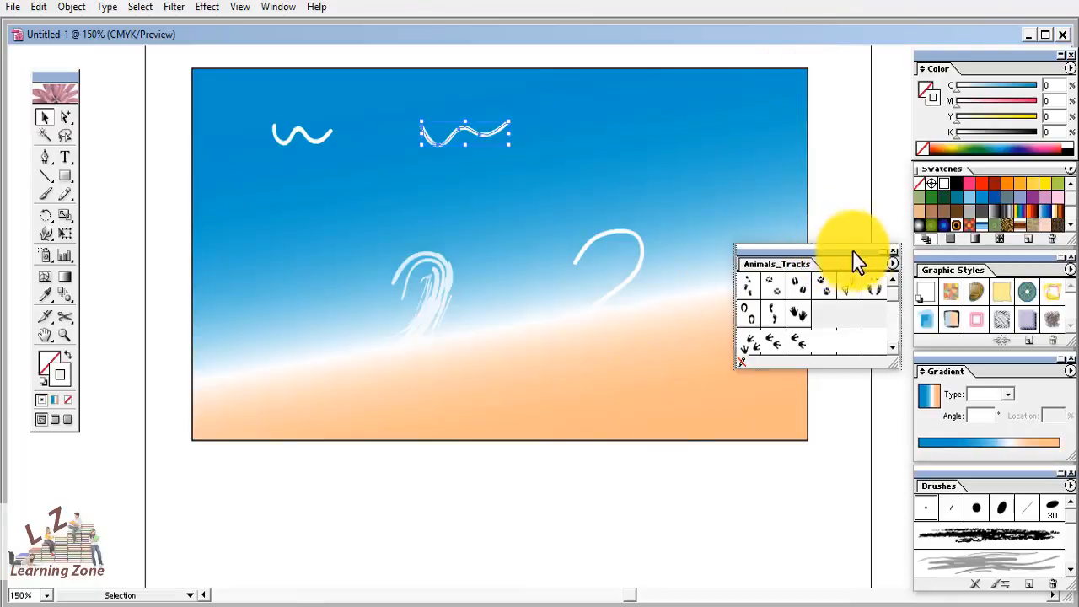
{"action": "left_click_drag", "start_coordinate": [881, 250], "coordinate": [929, 243]}
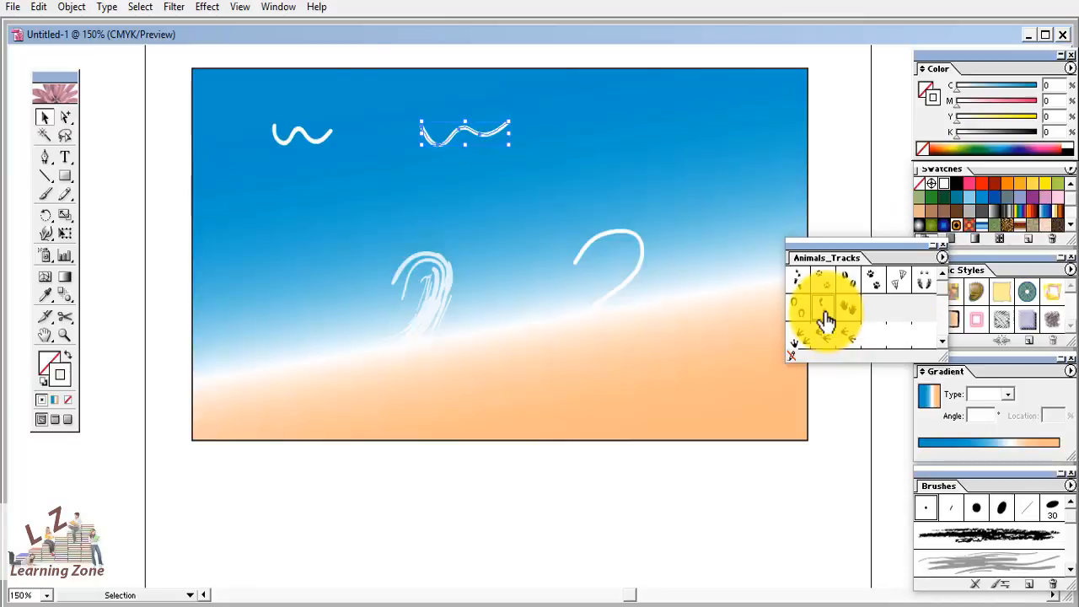
{"action": "left_click", "coordinate": [824, 314]}
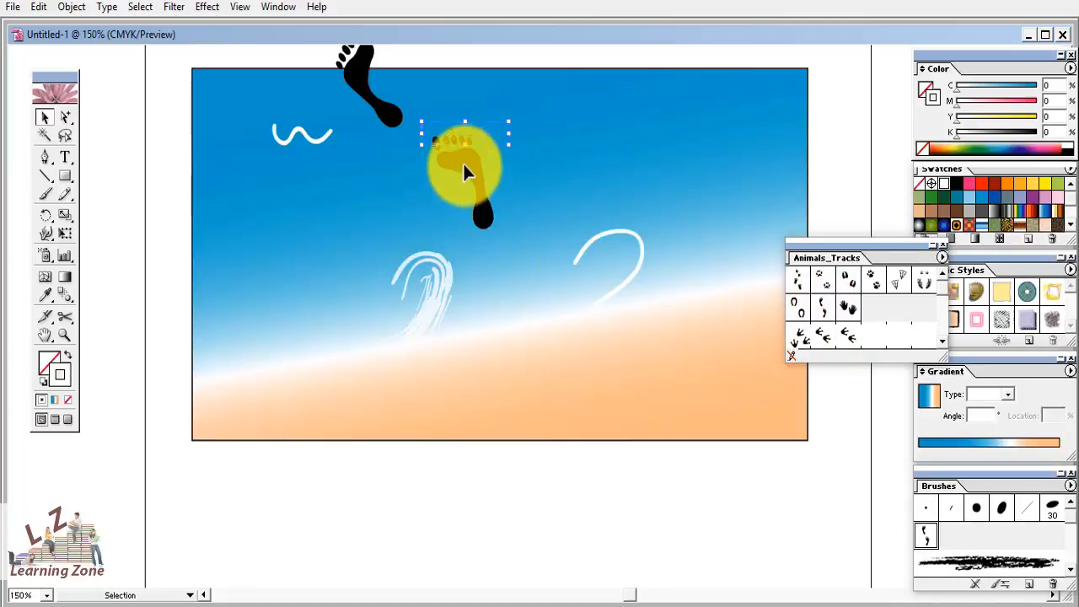
Move the footprint stroke down below the gradient rectangle and delete it.
{"action": "mouse_move", "coordinate": [463, 162]}
{"action": "left_mouse_down"}
{"action": "mouse_move", "coordinate": [478, 378]}
{"action": "mouse_move", "coordinate": [515, 547]}
{"action": "left_mouse_up"}
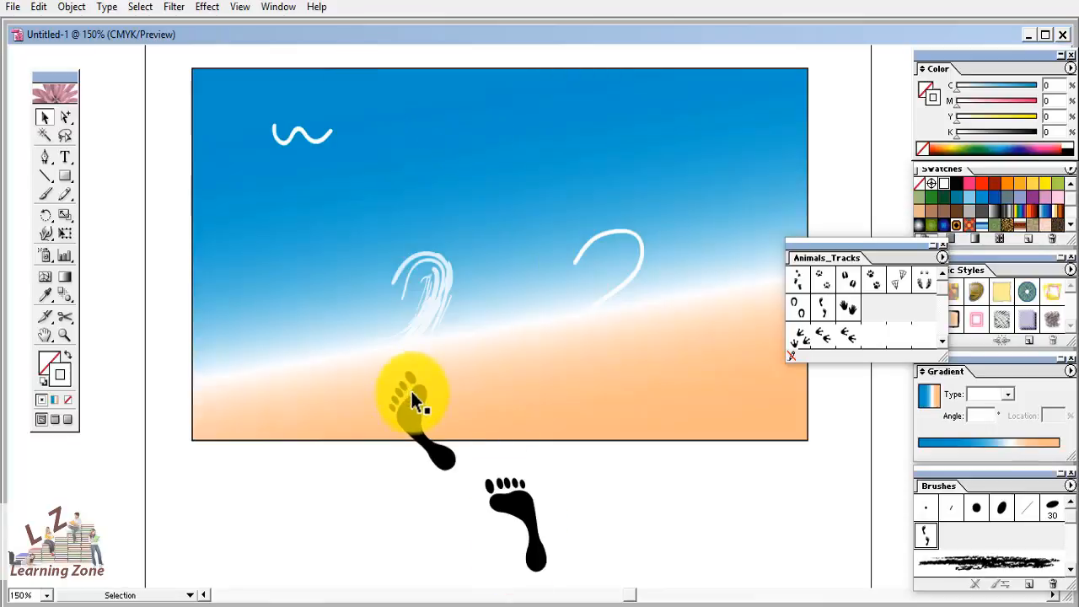
{"action": "left_click", "coordinate": [524, 516]}
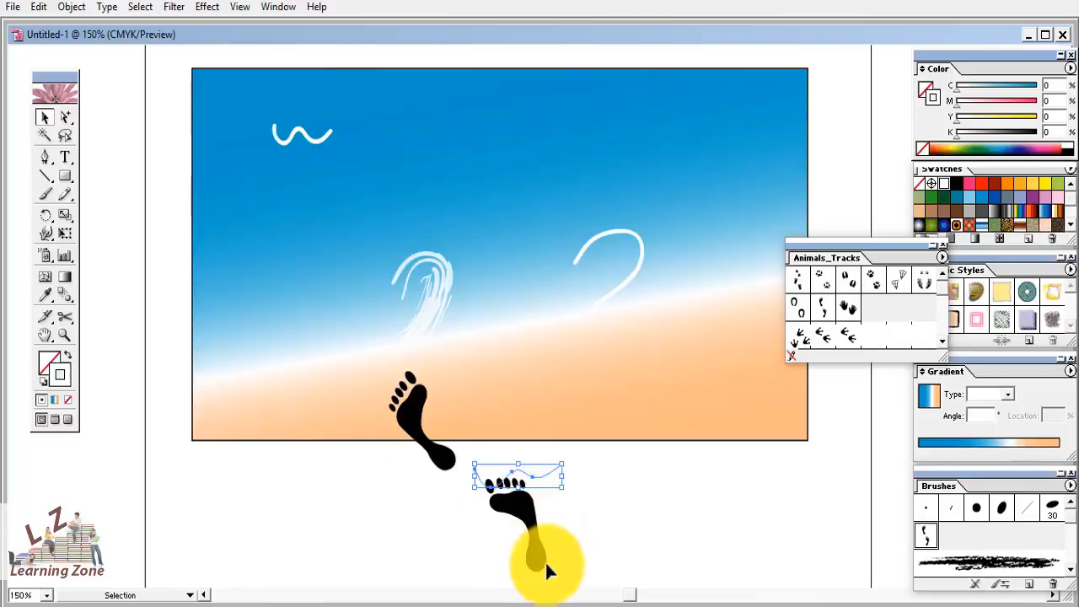
{"action": "left_click", "coordinate": [575, 546]}
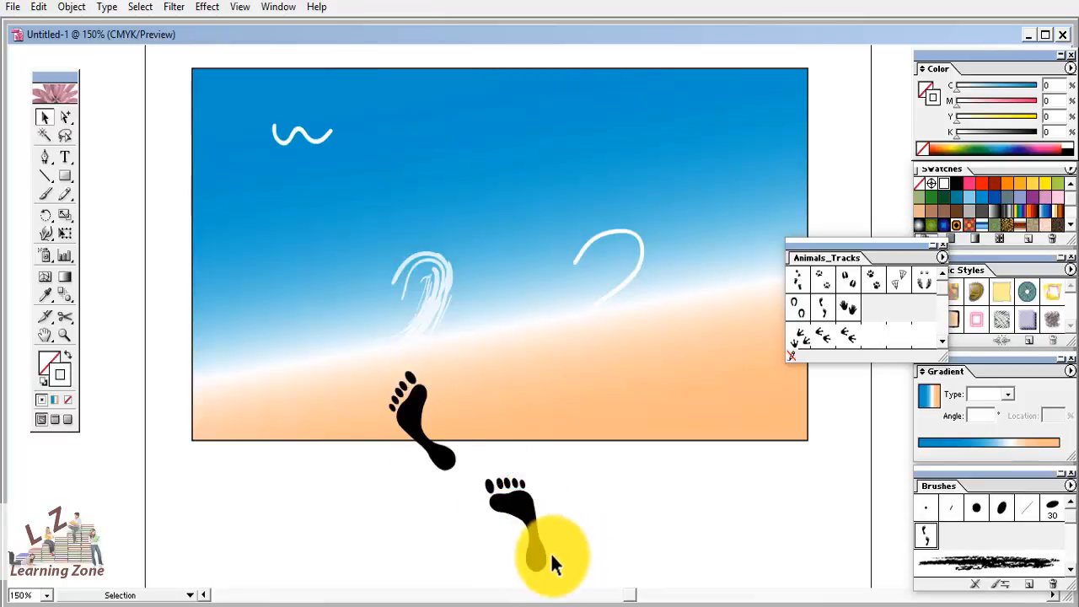
{"action": "left_click", "coordinate": [526, 509]}
{"action": "left_click_drag", "start_coordinate": [358, 369], "coordinate": [593, 593]}
{"action": "key", "text": "Delete"}
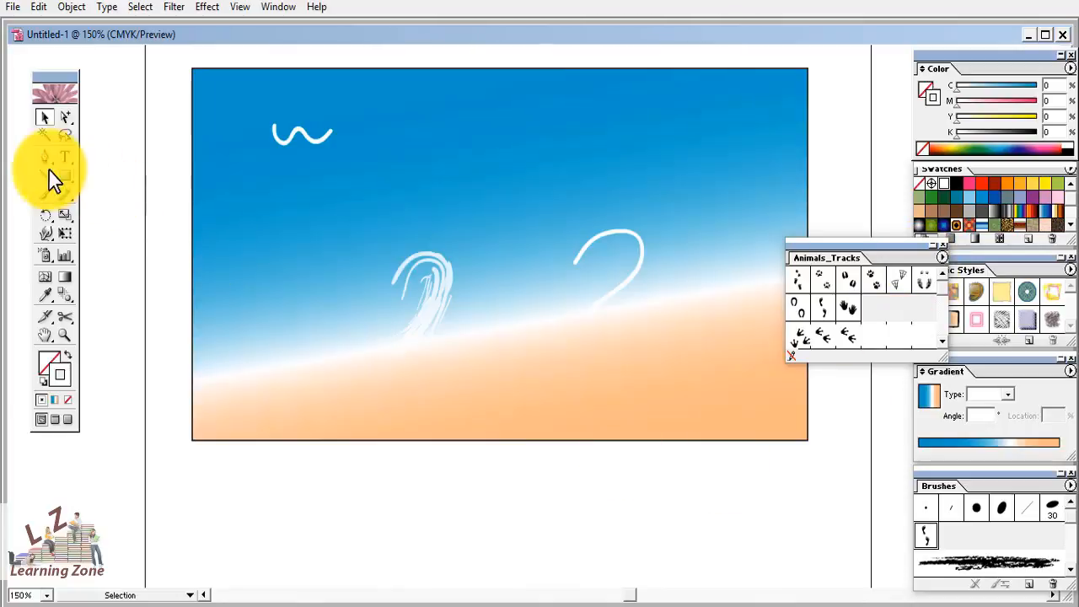
Paint a wavy stroke with the human footprints brush on the blank area below the rectangle, and close the Animals_Tracks library.
{"action": "left_click", "coordinate": [45, 196]}
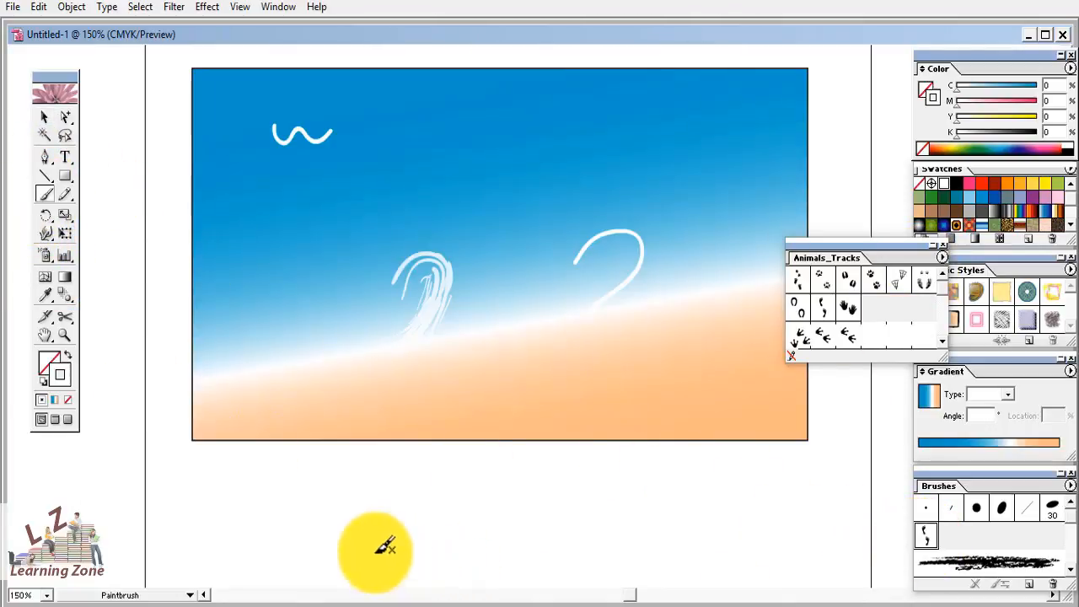
{"action": "key", "text": "space"}
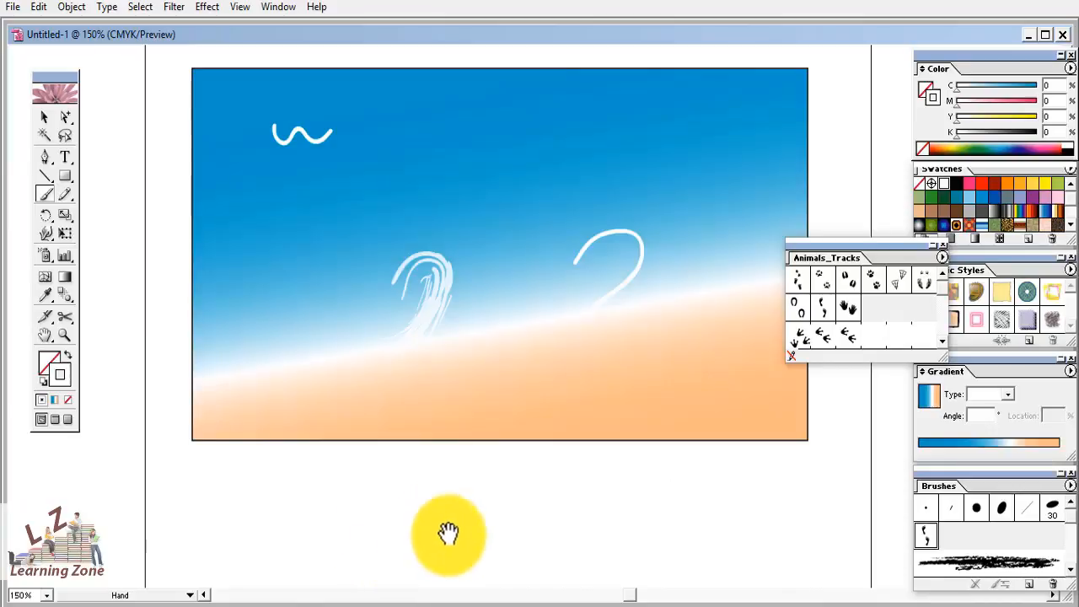
{"action": "left_click_drag", "start_coordinate": [446, 530], "coordinate": [431, 262]}
{"action": "mouse_move", "coordinate": [323, 366]}
{"action": "left_mouse_down"}
{"action": "mouse_move", "coordinate": [345, 341]}
{"action": "mouse_move", "coordinate": [516, 407]}
{"action": "left_mouse_up"}
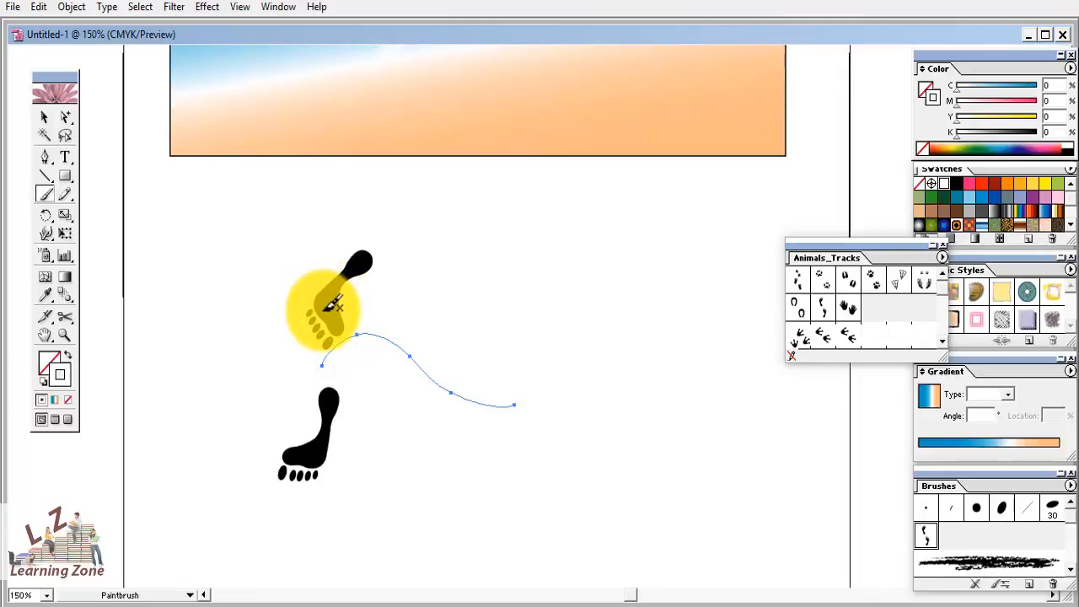
{"action": "left_click", "coordinate": [943, 245]}
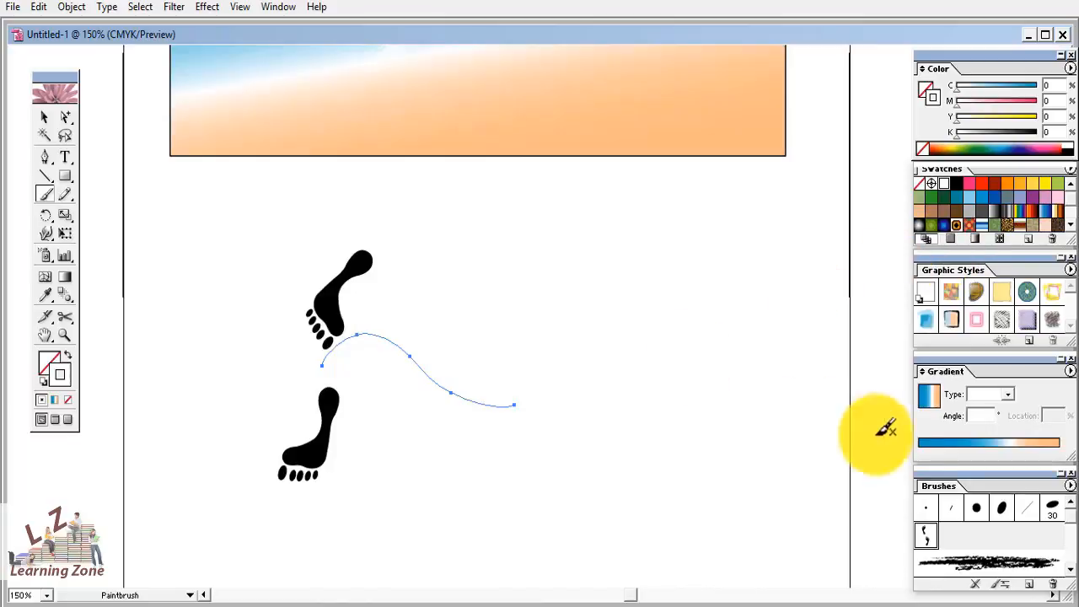
Set the Human Feet scatter brush's colorization method to Hue Shift and apply the change to the existing strokes.
{"action": "double_click", "coordinate": [927, 549]}
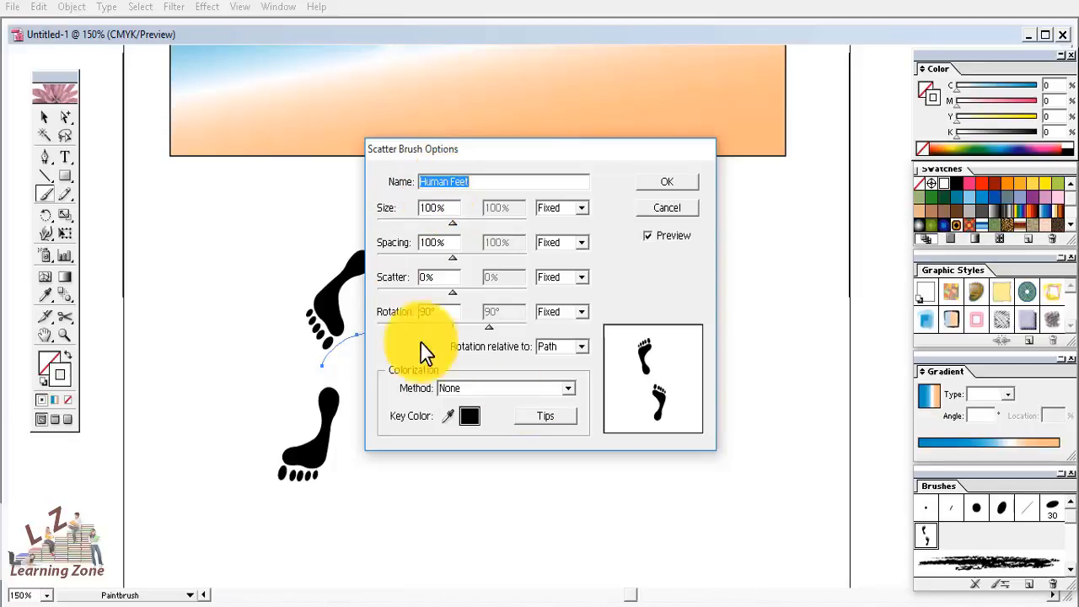
{"action": "left_click", "coordinate": [566, 391]}
{"action": "left_click", "coordinate": [457, 444]}
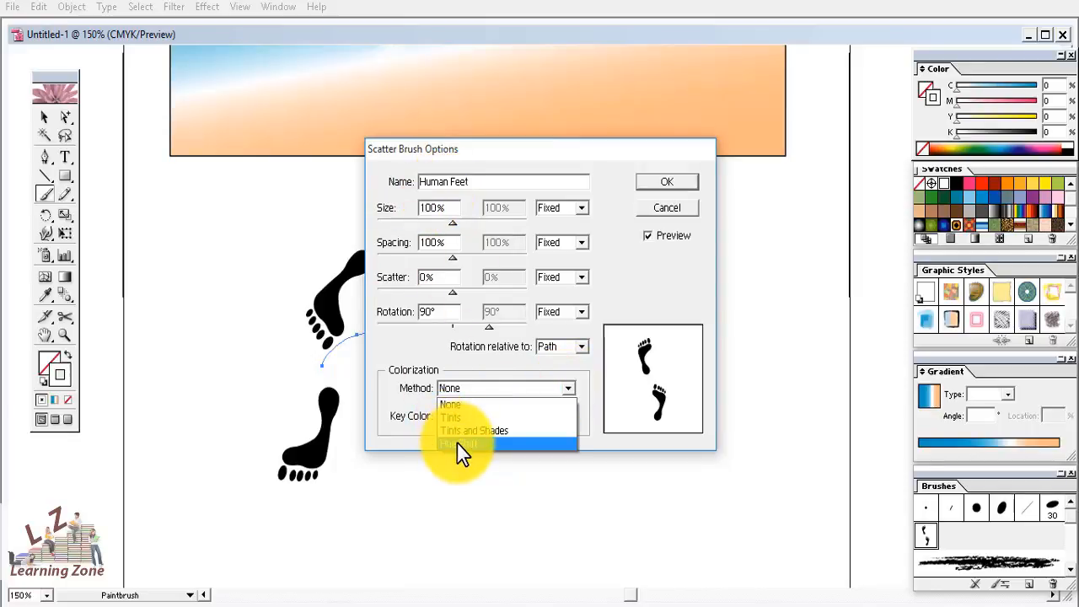
{"action": "left_click", "coordinate": [667, 183]}
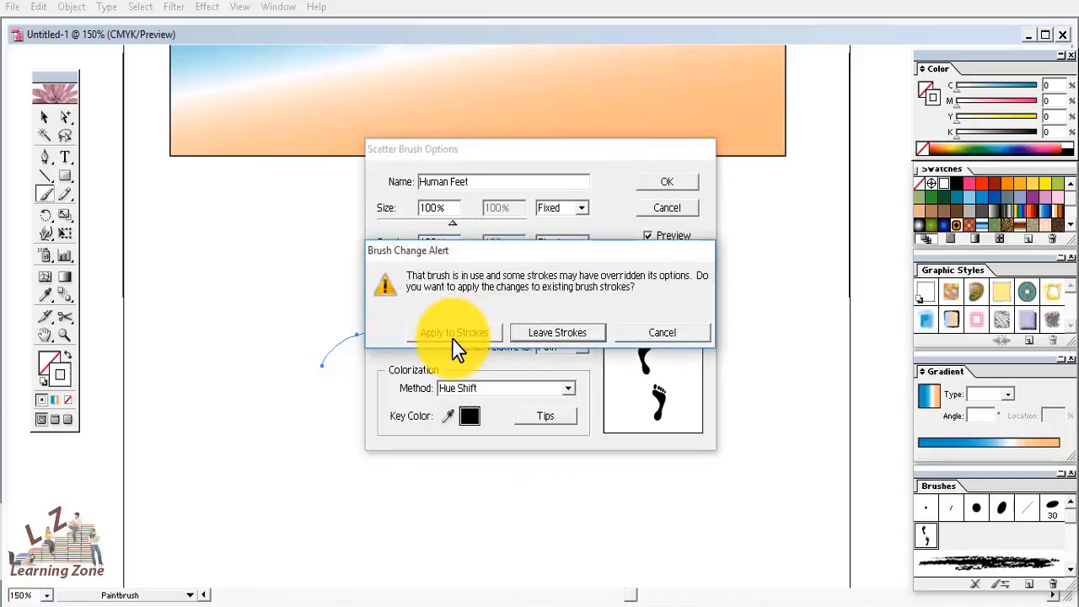
{"action": "key", "text": "Return"}
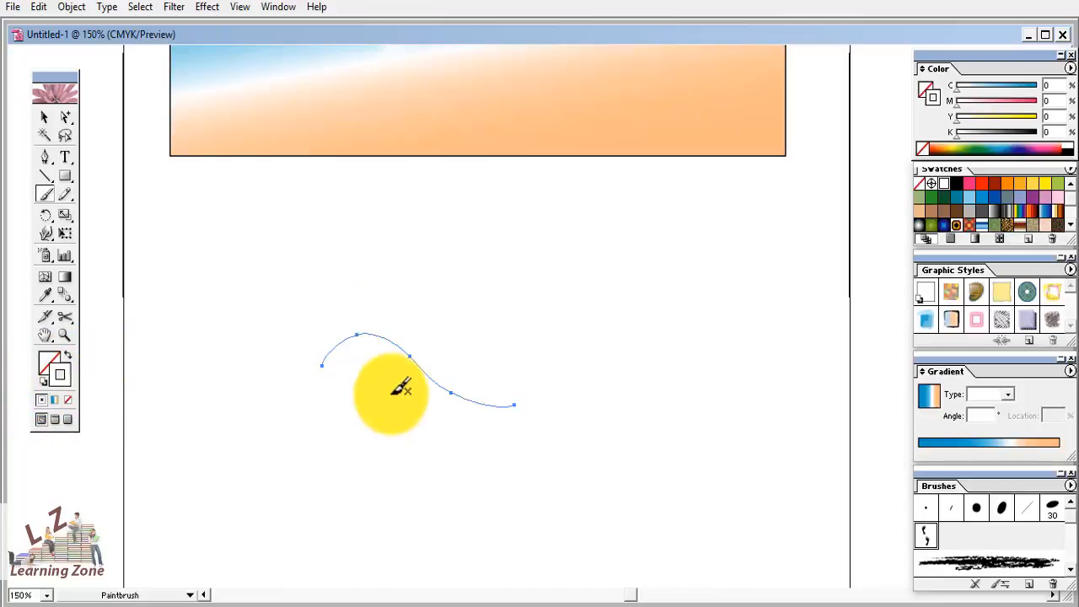
Try orange and light yellow swatches on the footprints' stroke, settling on bright yellow with 100% Y and no other ink.
{"action": "left_click", "coordinate": [1022, 189]}
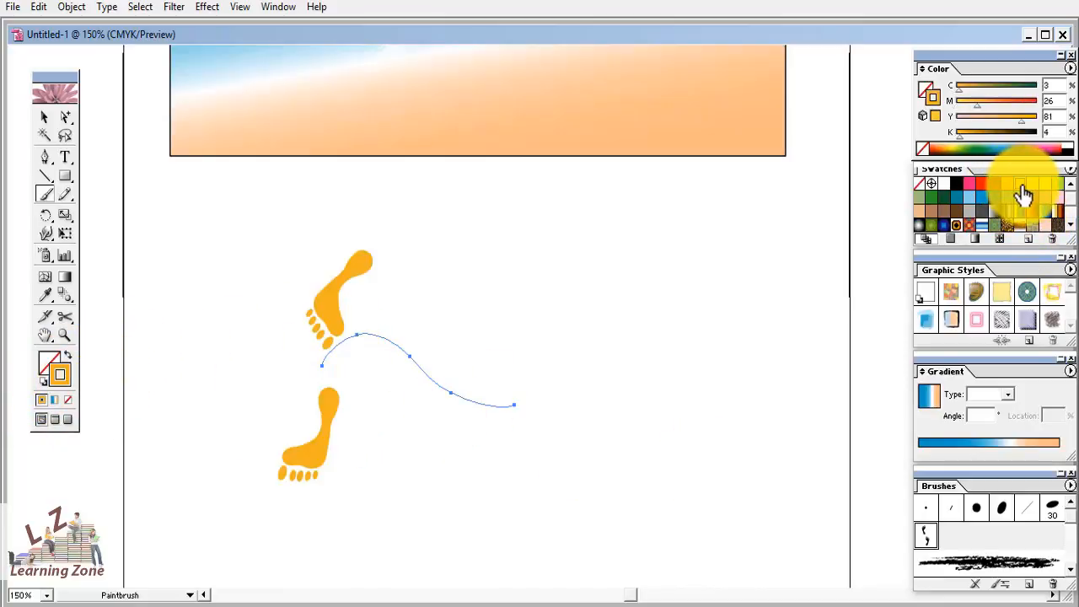
{"action": "left_click", "coordinate": [1032, 189]}
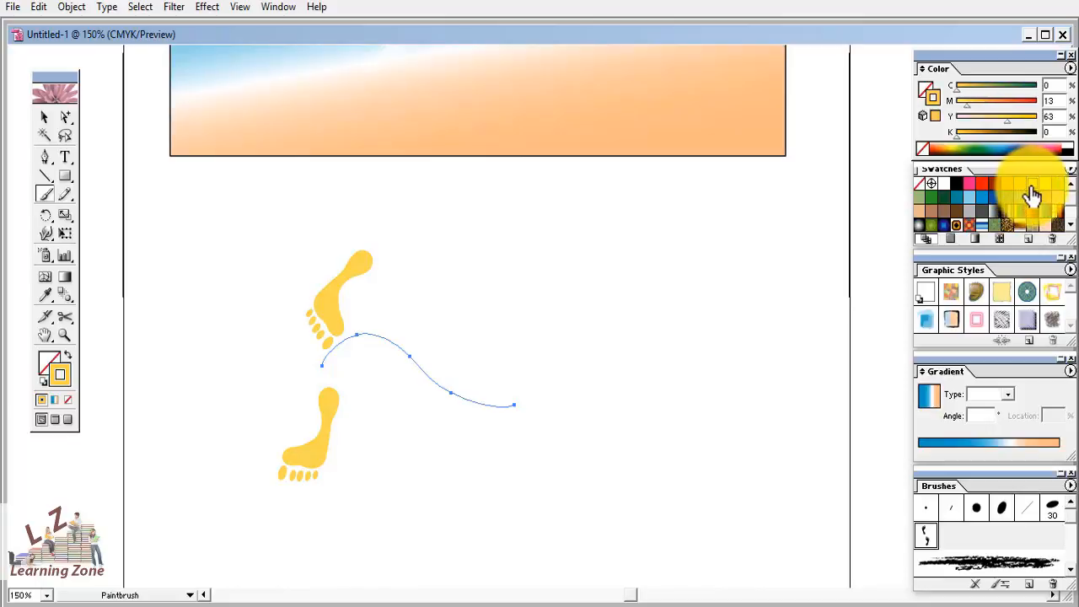
{"action": "left_click", "coordinate": [1049, 189]}
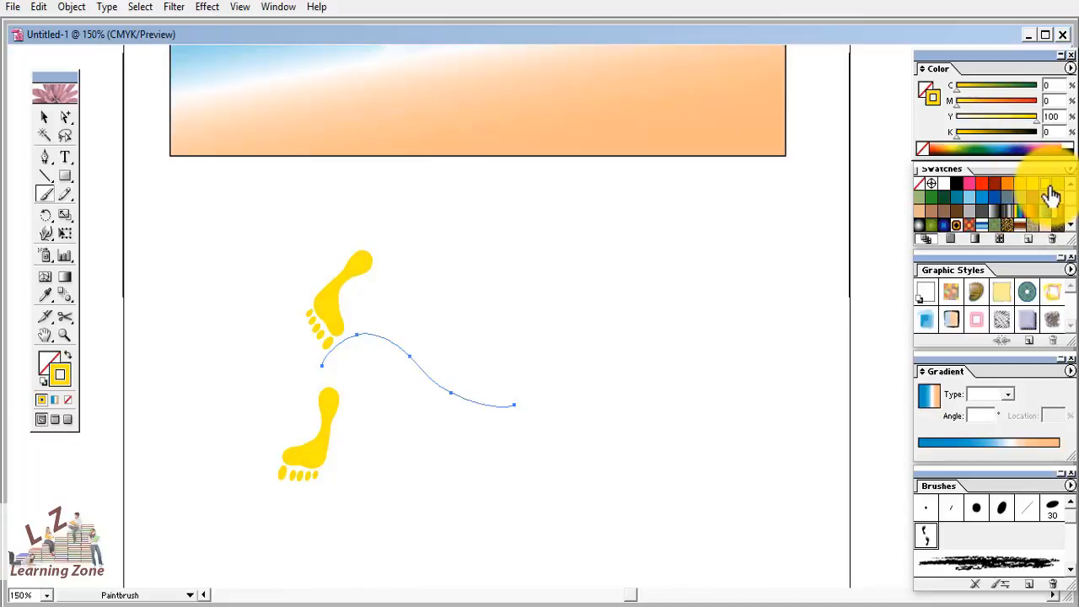
Recolour the footprints' stroke orange with 50% M and 100% Y, and expand the stroke's appearance.
{"action": "left_click", "coordinate": [1022, 191]}
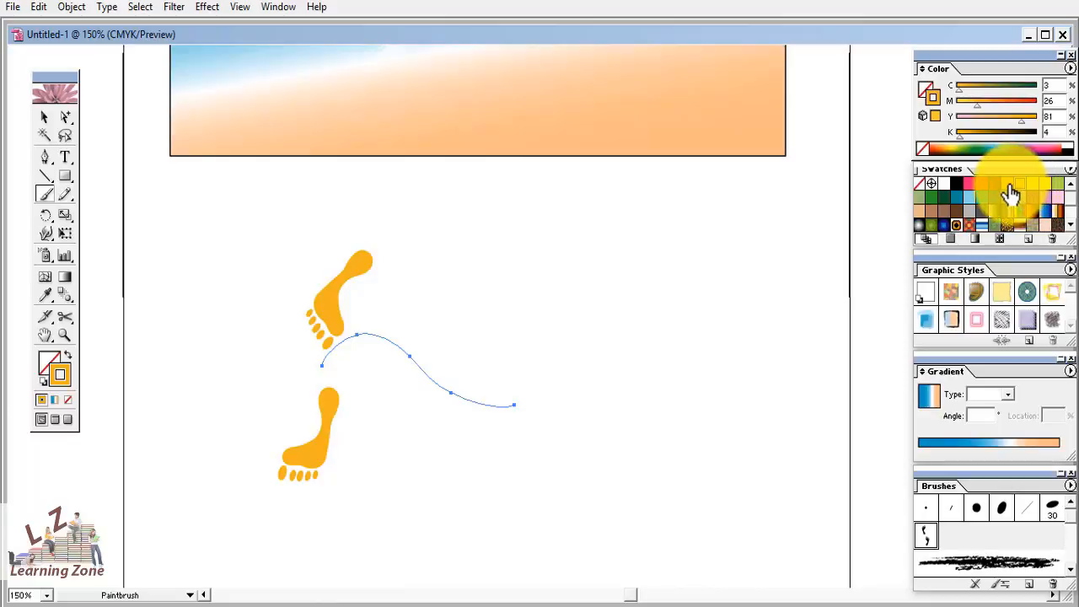
{"action": "left_click", "coordinate": [1009, 189]}
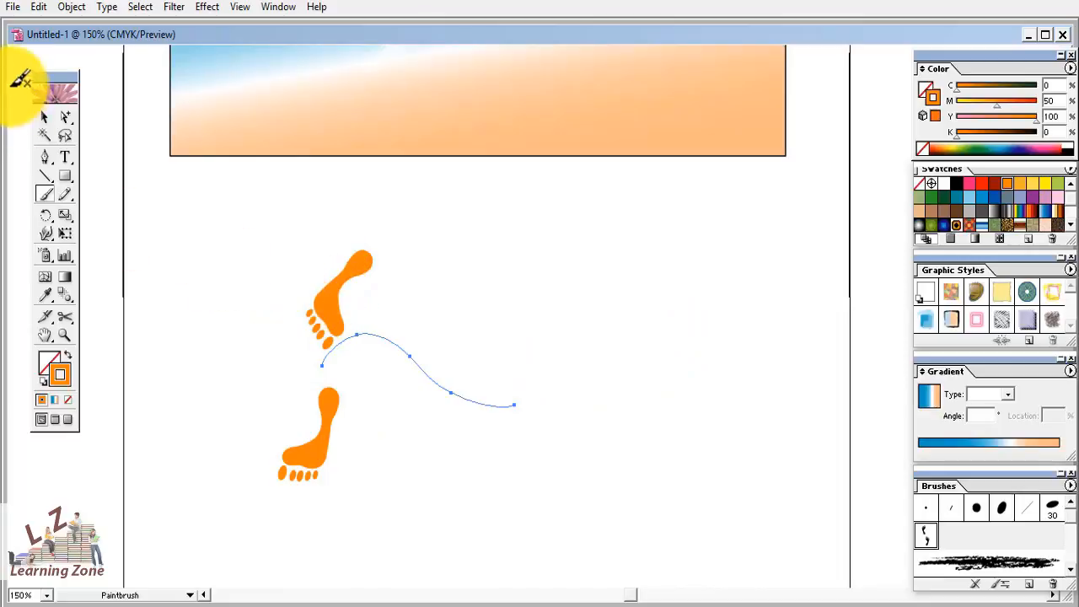
{"action": "left_click", "coordinate": [44, 122]}
{"action": "left_click_drag", "start_coordinate": [243, 248], "coordinate": [546, 505]}
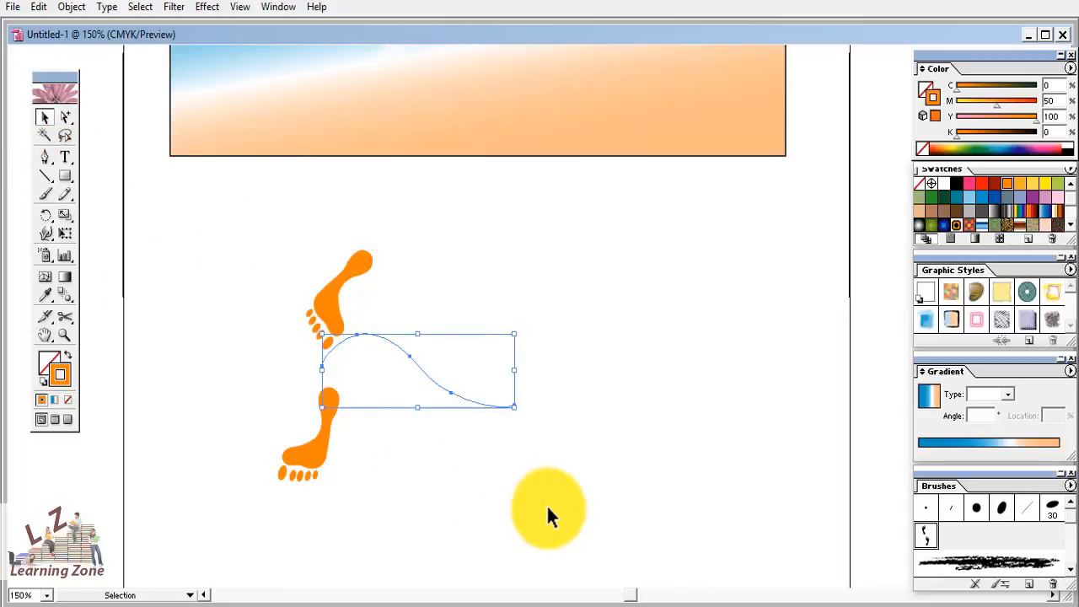
{"action": "left_click", "coordinate": [71, 8]}
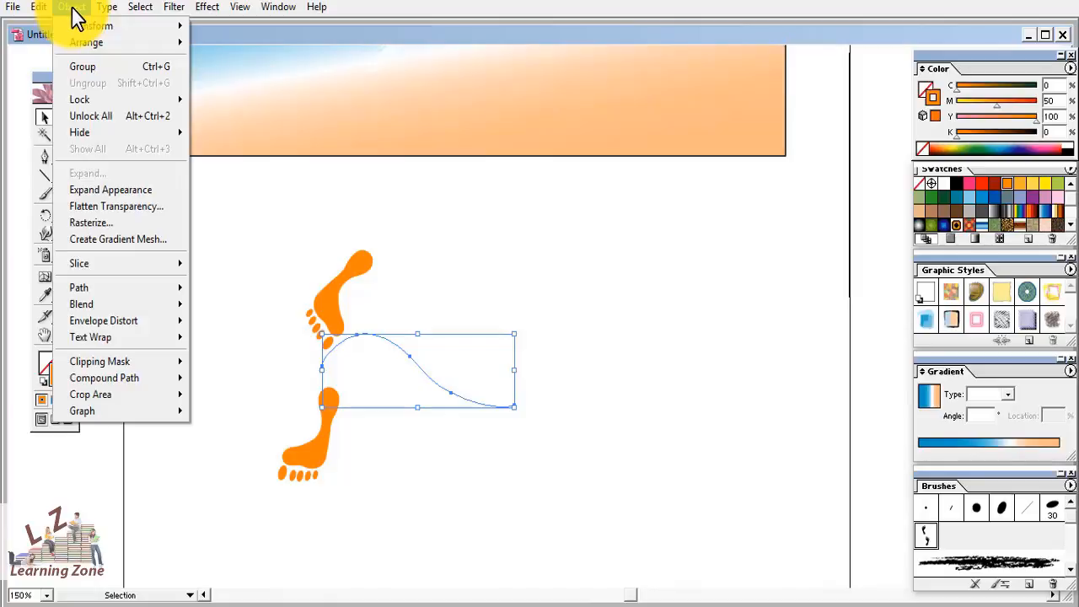
{"action": "left_click", "coordinate": [113, 191]}
Ungroup the expanded footprints from their wavy path and clear the selection.
{"action": "right_click", "coordinate": [330, 321]}
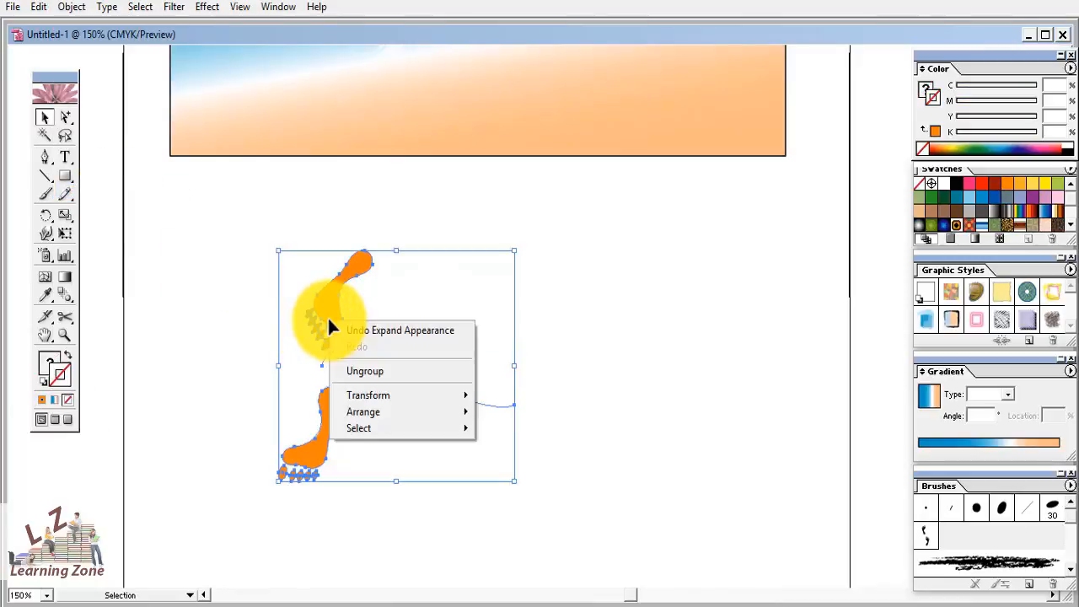
{"action": "left_click", "coordinate": [365, 372]}
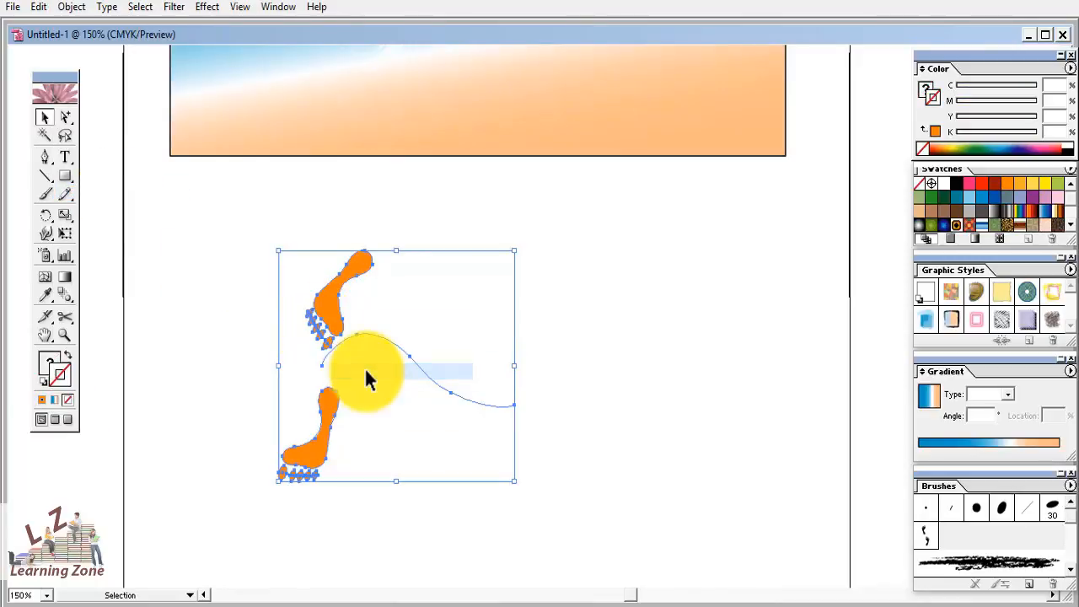
{"action": "left_click", "coordinate": [597, 370]}
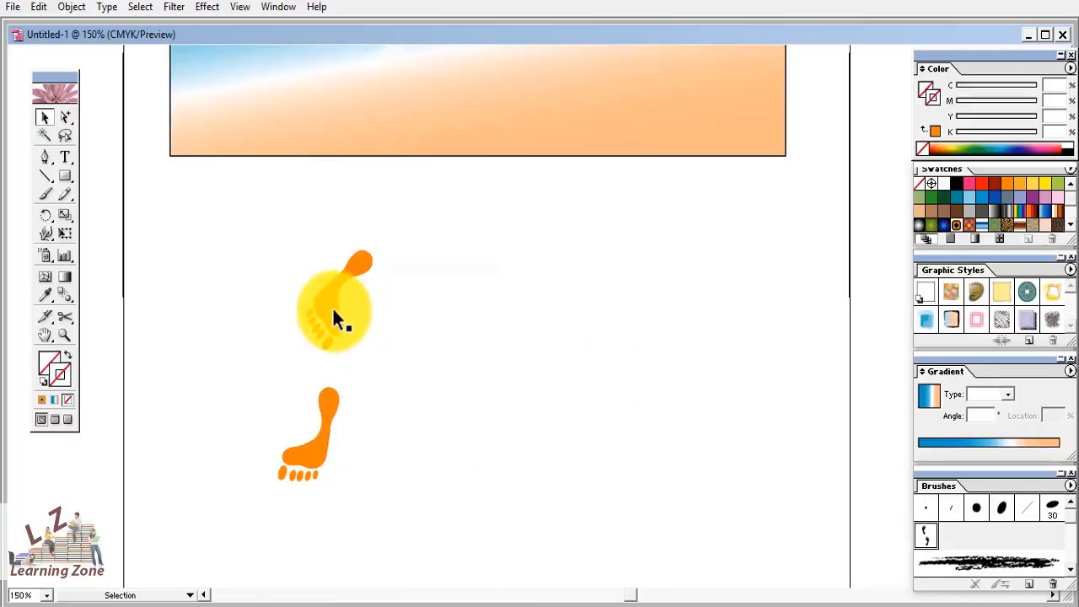
Move the footprint pair off its path, then rotate it so the toes point to the right and shrink it.
{"action": "left_click_drag", "start_coordinate": [336, 312], "coordinate": [421, 315]}
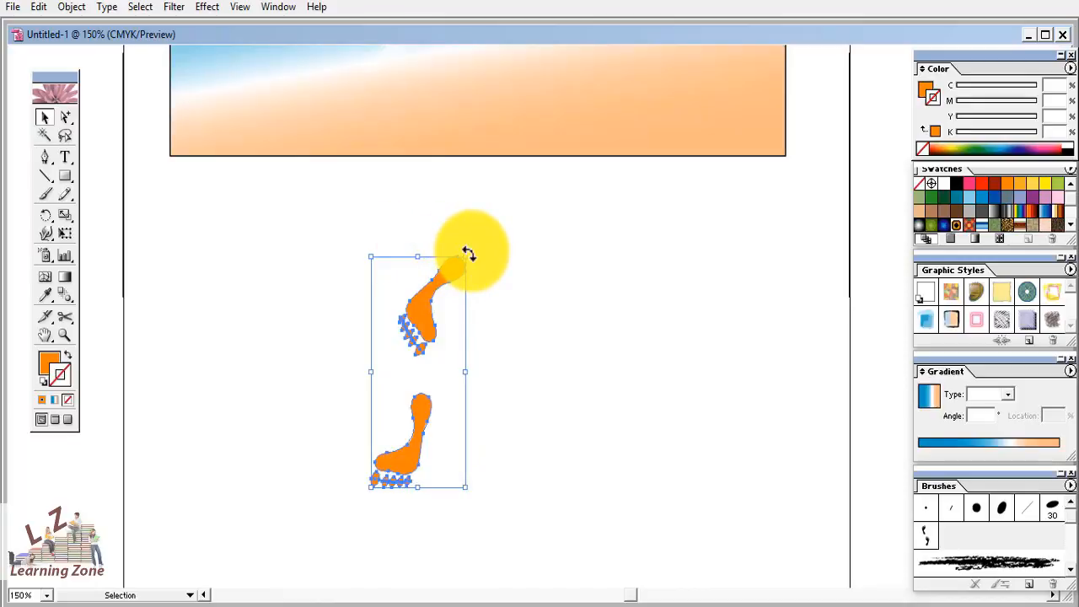
{"action": "left_click_drag", "start_coordinate": [469, 253], "coordinate": [243, 414]}
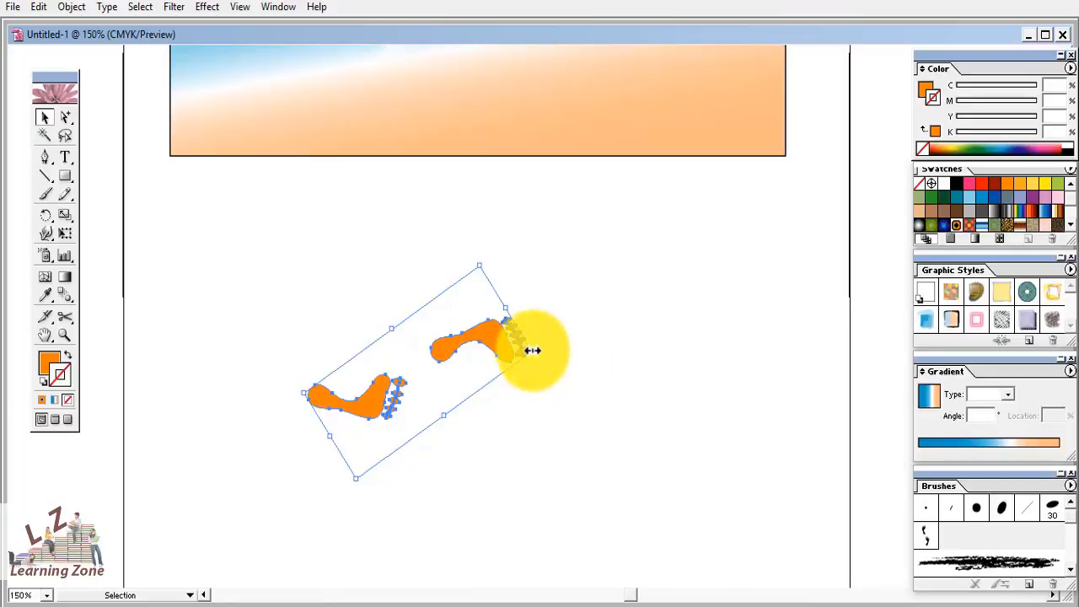
{"action": "left_click_drag", "start_coordinate": [533, 350], "coordinate": [455, 361]}
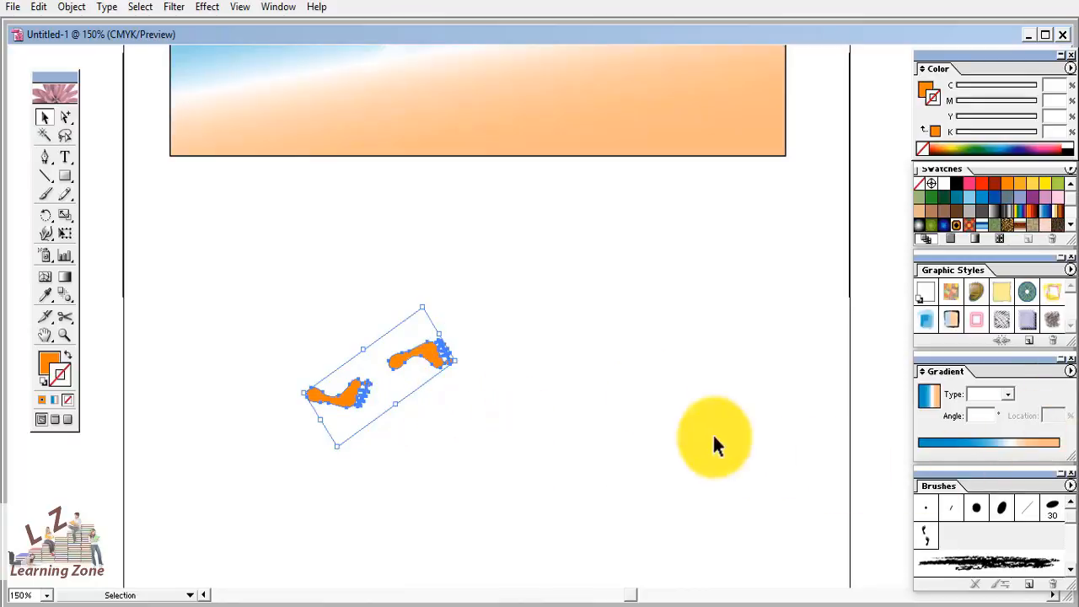
Place the footprint pair on the sand in the lower left of the gradient rectangle and shrink it slightly more.
{"action": "left_click_drag", "start_coordinate": [411, 354], "coordinate": [442, 94]}
{"action": "key", "text": "space"}
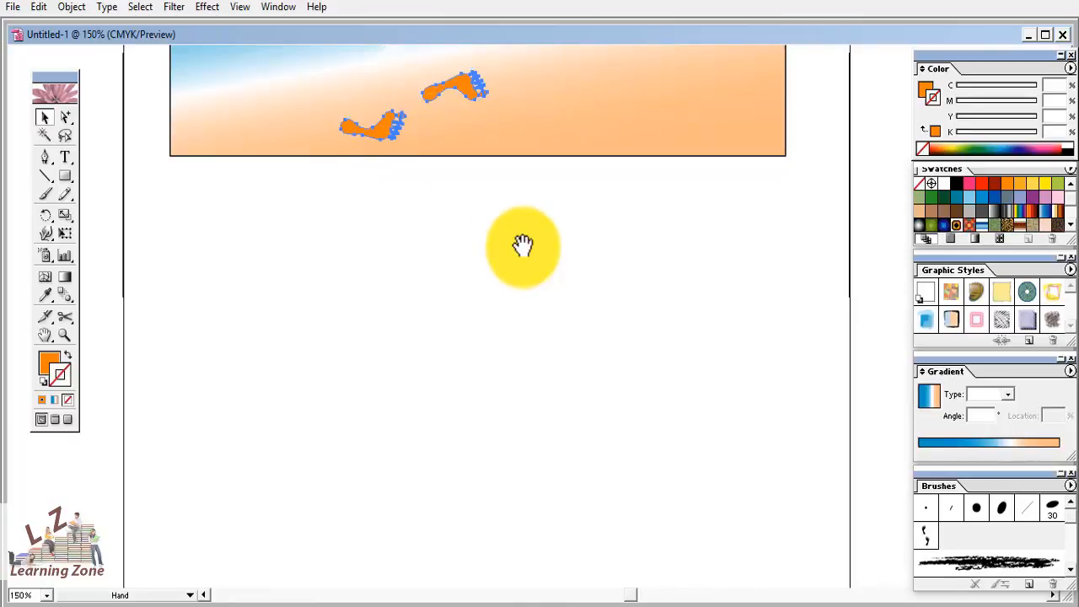
{"action": "left_click_drag", "start_coordinate": [523, 244], "coordinate": [463, 525]}
{"action": "mouse_move", "coordinate": [361, 430]}
{"action": "left_mouse_down"}
{"action": "mouse_move", "coordinate": [356, 419]}
{"action": "mouse_move", "coordinate": [346, 426]}
{"action": "left_mouse_up"}
{"action": "left_click_drag", "start_coordinate": [462, 392], "coordinate": [438, 426]}
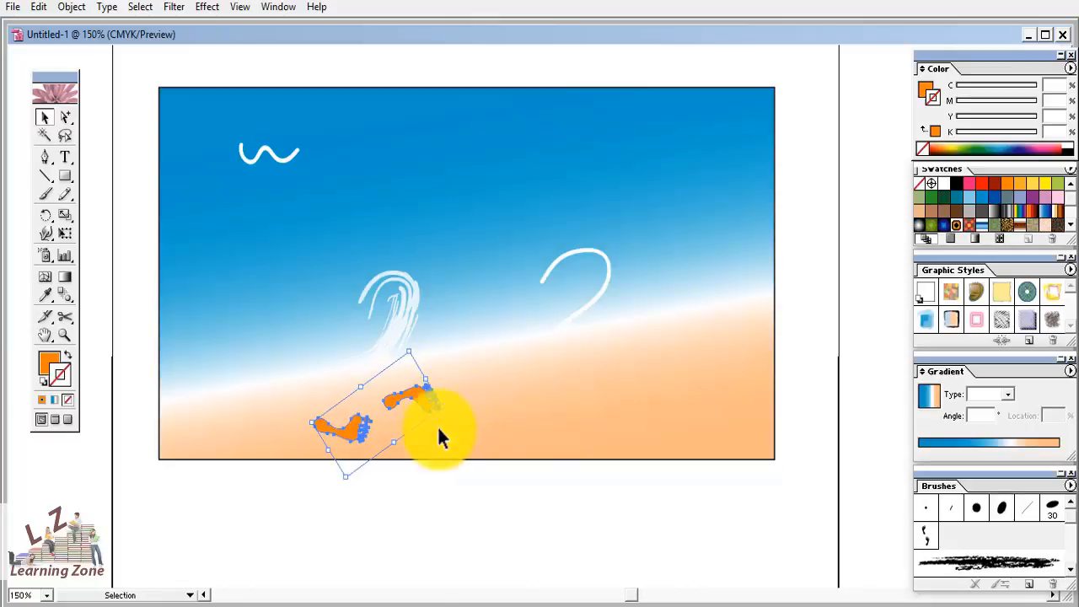
{"action": "left_click", "coordinate": [425, 464]}
Duplicate the footprint pair and place the copy farther right and slightly higher on the sand, continuing the trail.
{"action": "key", "text": "space"}
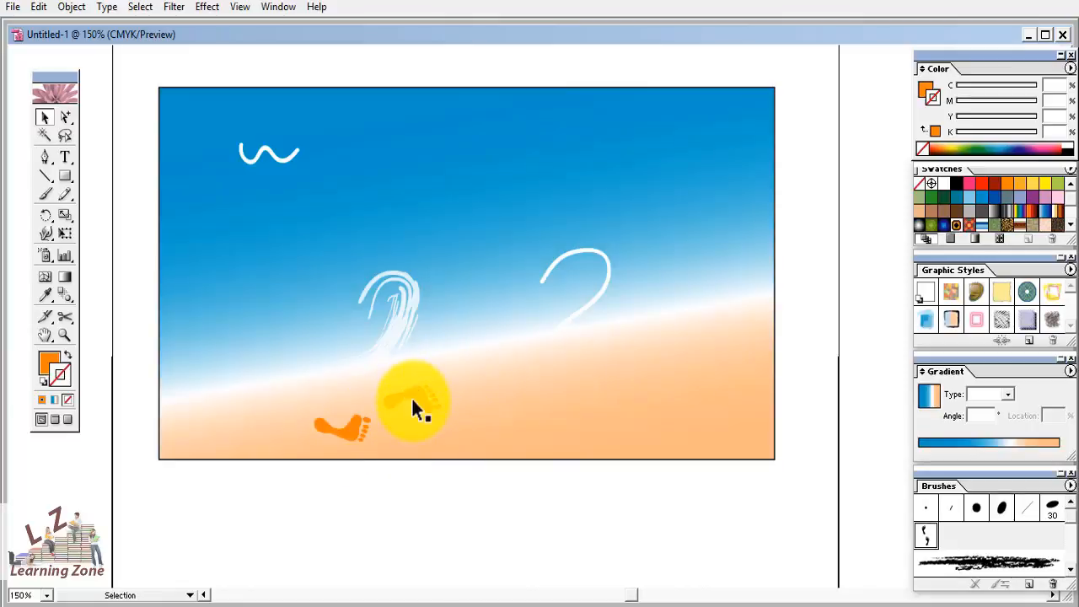
{"action": "left_click_drag", "start_coordinate": [414, 398], "coordinate": [588, 376]}
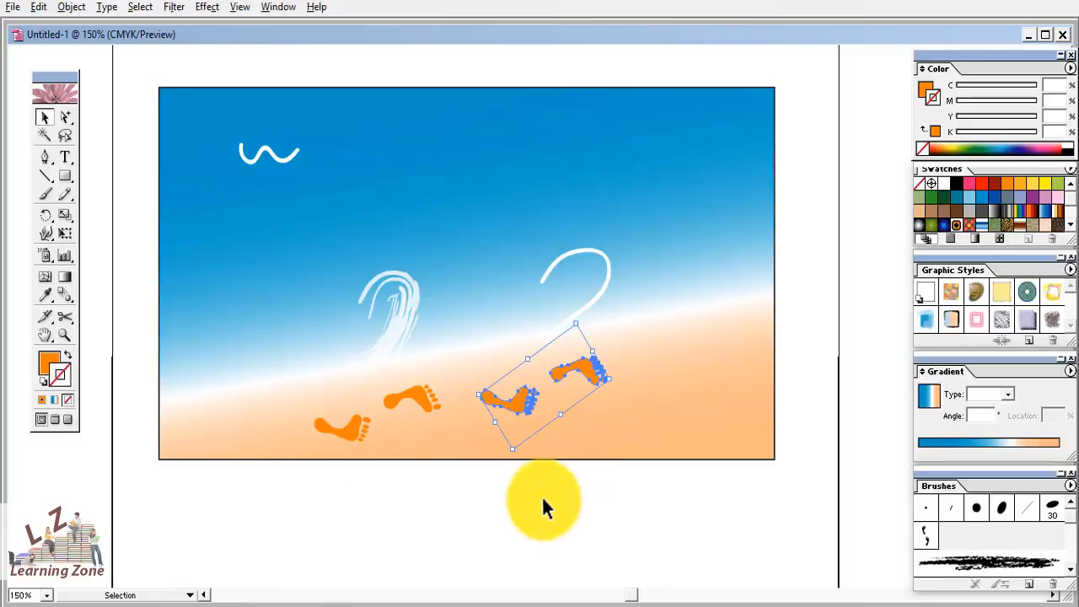
{"action": "left_click", "coordinate": [542, 498]}
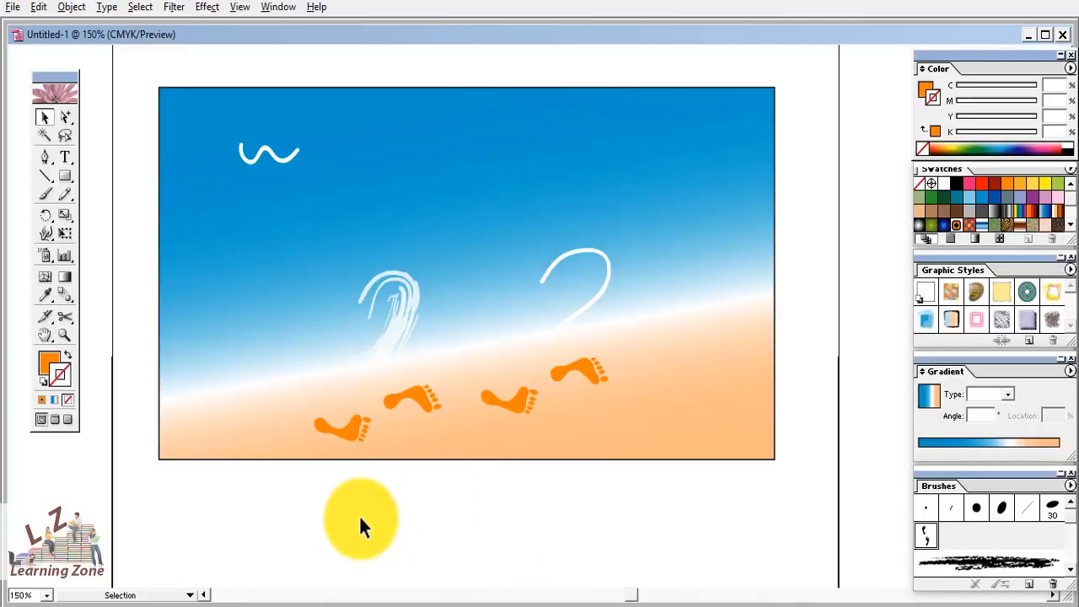
Open the Animals_Animals brush library, add the bird scatter brush to the document's brushes, and close the library.
{"action": "left_click", "coordinate": [1071, 487]}
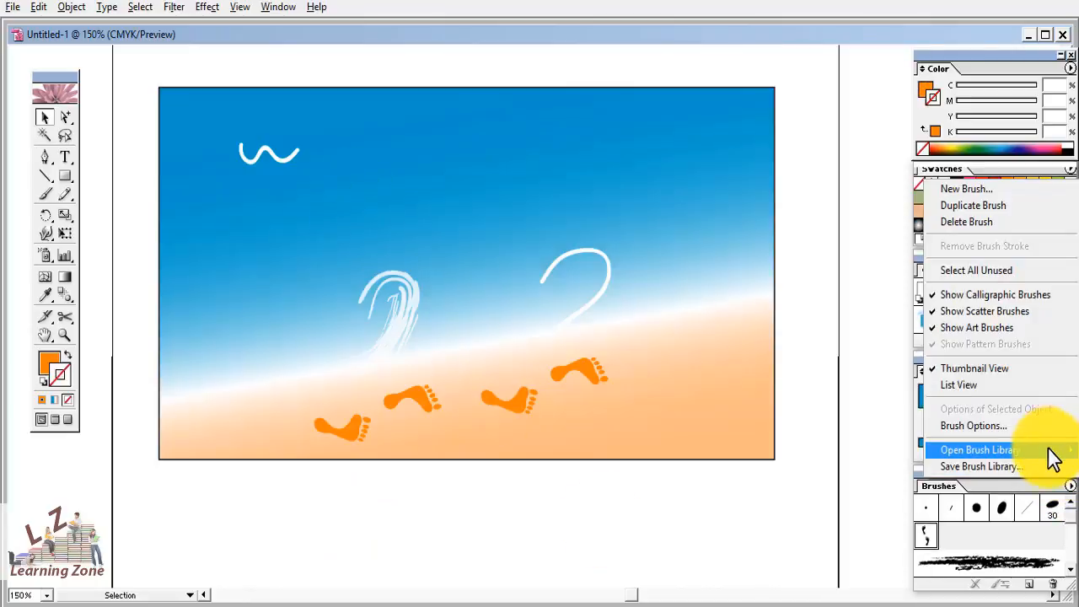
{"action": "mouse_move", "coordinate": [1052, 456]}
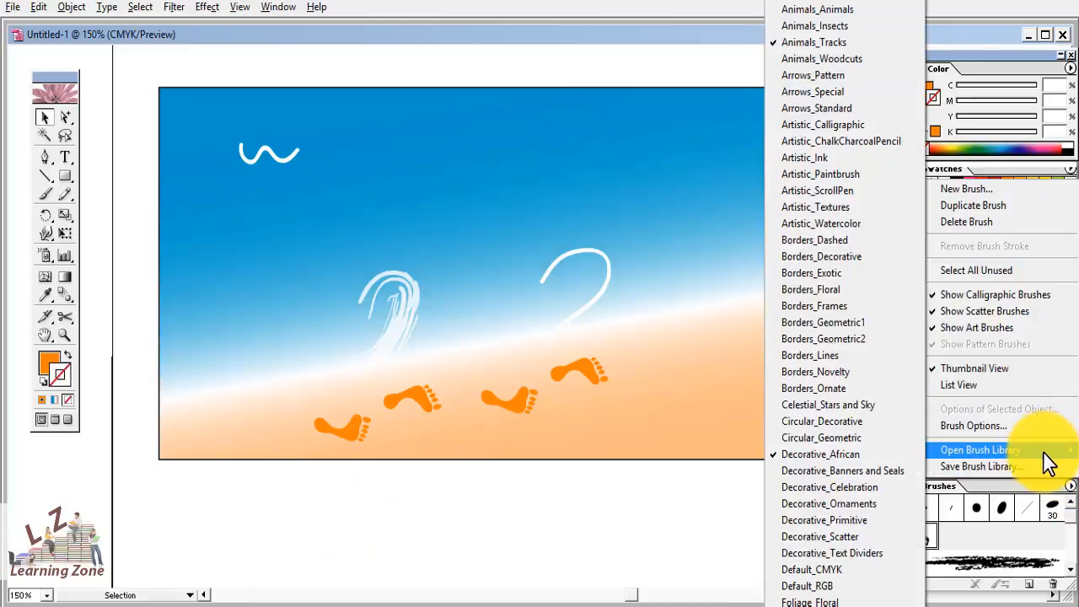
{"action": "left_click", "coordinate": [803, 14]}
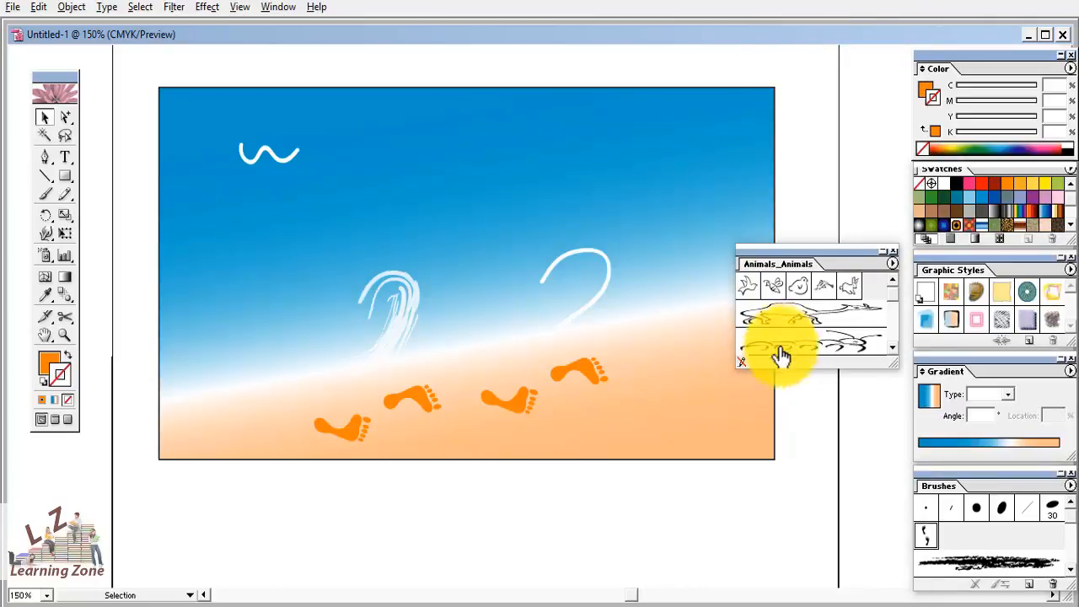
{"action": "left_click", "coordinate": [749, 293]}
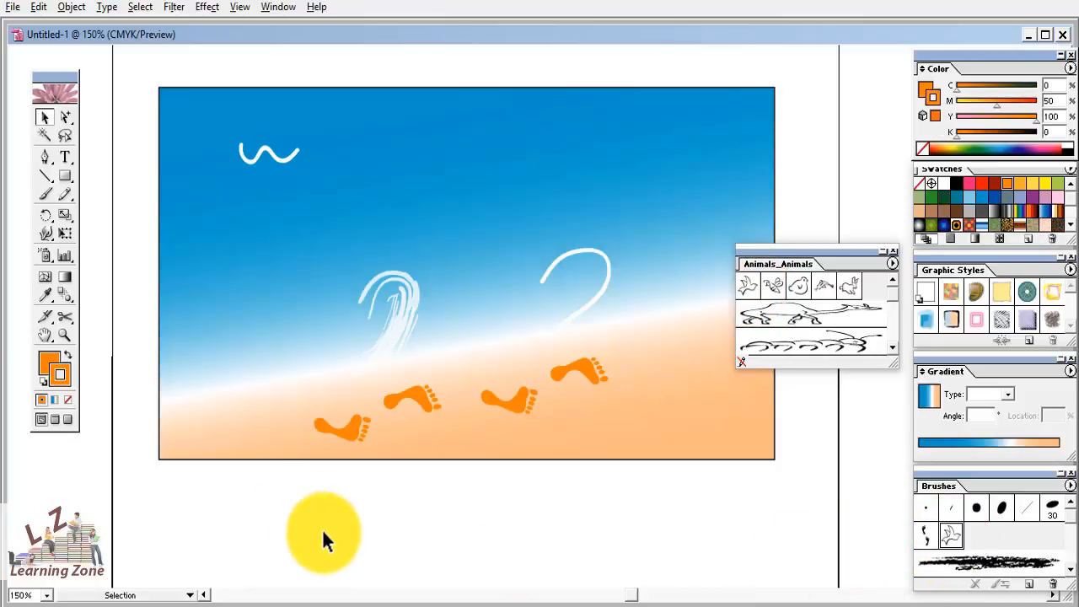
{"action": "left_click", "coordinate": [894, 251]}
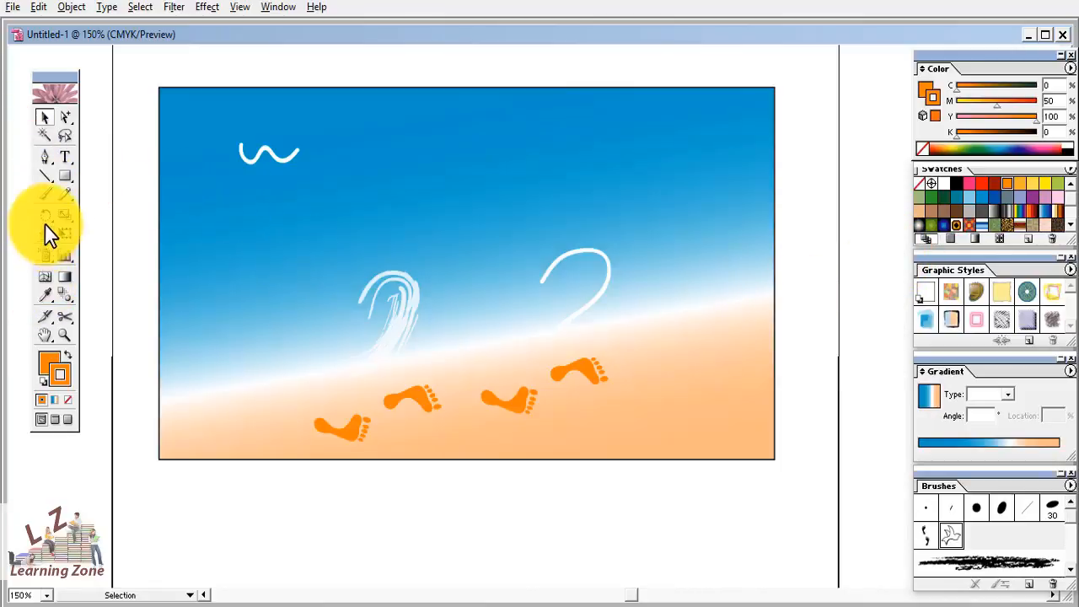
Paint a short stroke and a single dab with the bird brush on the blank area below the rectangle.
{"action": "left_click", "coordinate": [45, 193]}
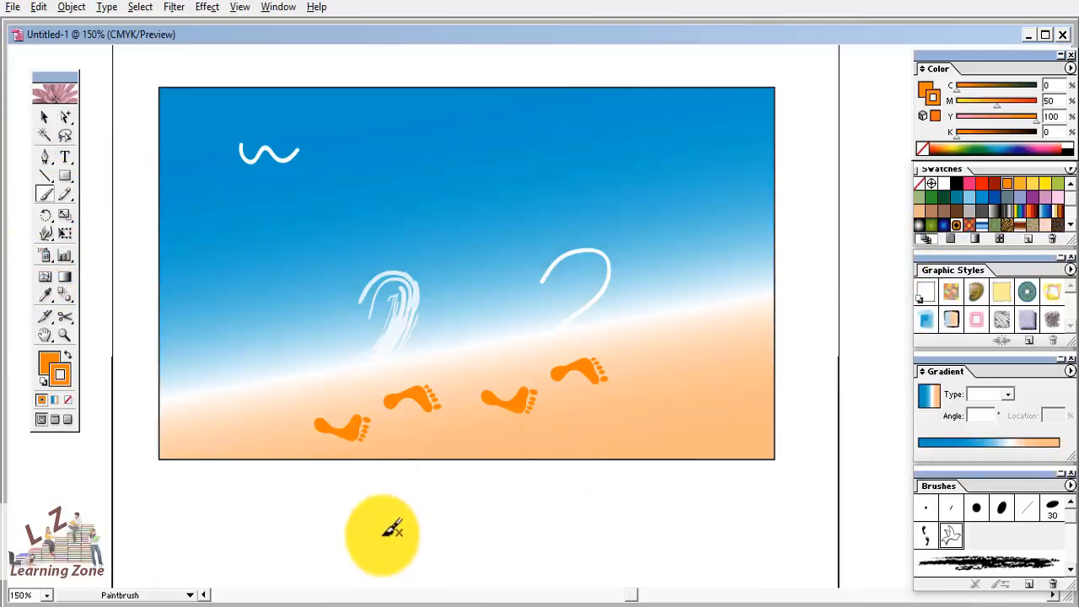
{"action": "left_click_drag", "start_coordinate": [362, 530], "coordinate": [458, 543]}
{"action": "left_click", "coordinate": [571, 547]}
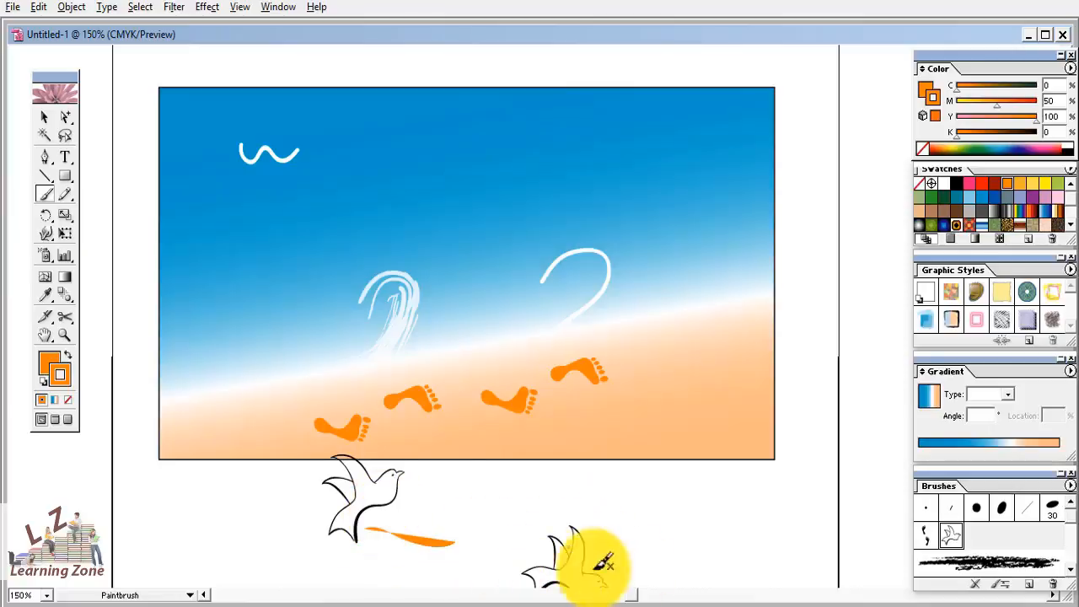
{"action": "mouse_move", "coordinate": [598, 509]}
{"action": "left_mouse_down"}
{"action": "mouse_move", "coordinate": [616, 419]}
{"action": "mouse_move", "coordinate": [593, 326]}
{"action": "left_mouse_up"}
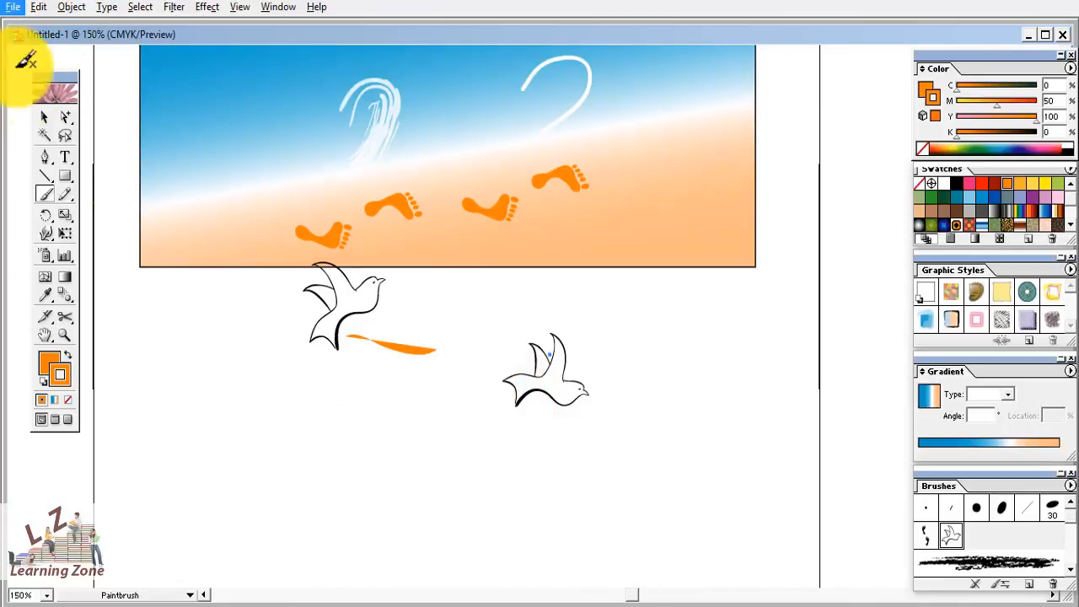
Select the right-hand bird, set the Bird scatter brush's colorization method to Hue Shift, and apply the change to the existing strokes.
{"action": "left_click", "coordinate": [44, 117]}
{"action": "left_click_drag", "start_coordinate": [498, 327], "coordinate": [644, 437]}
{"action": "right_click", "coordinate": [567, 400]}
{"action": "left_click", "coordinate": [458, 436]}
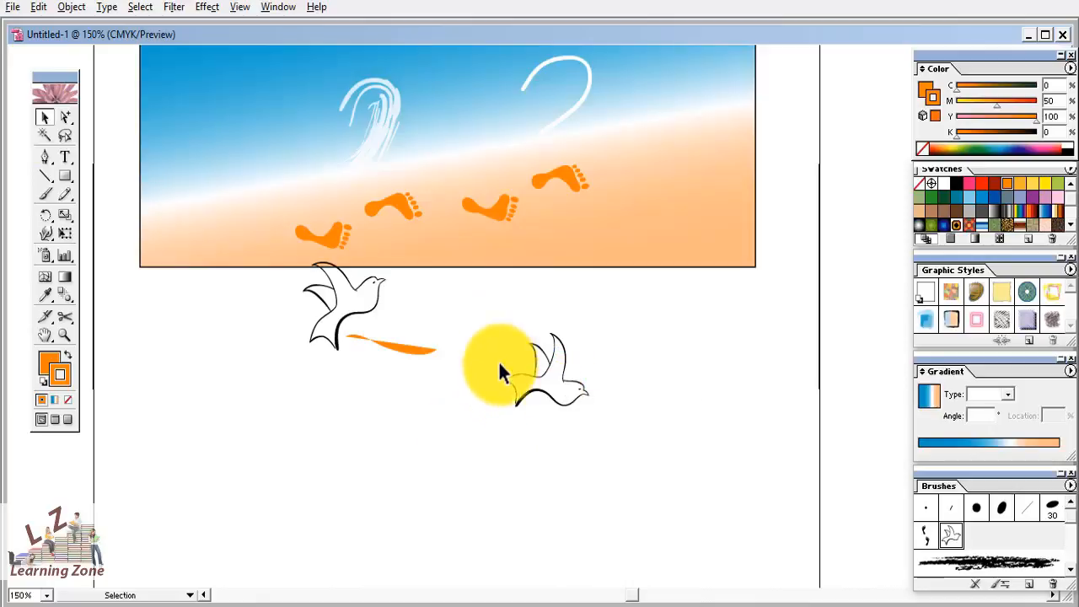
{"action": "double_click", "coordinate": [952, 541]}
{"action": "left_click", "coordinate": [568, 390]}
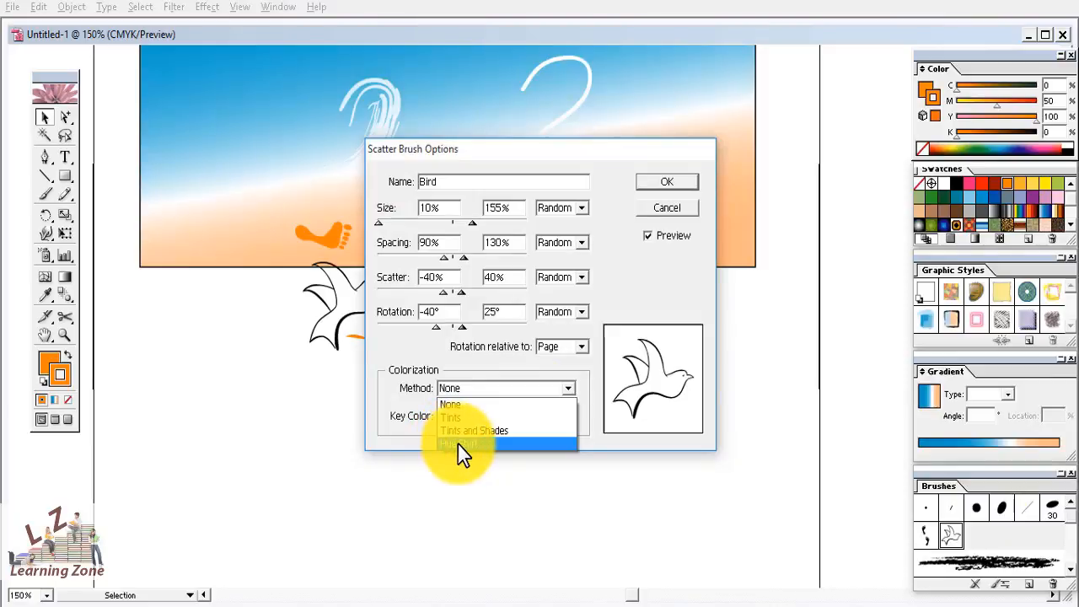
{"action": "left_click", "coordinate": [459, 445]}
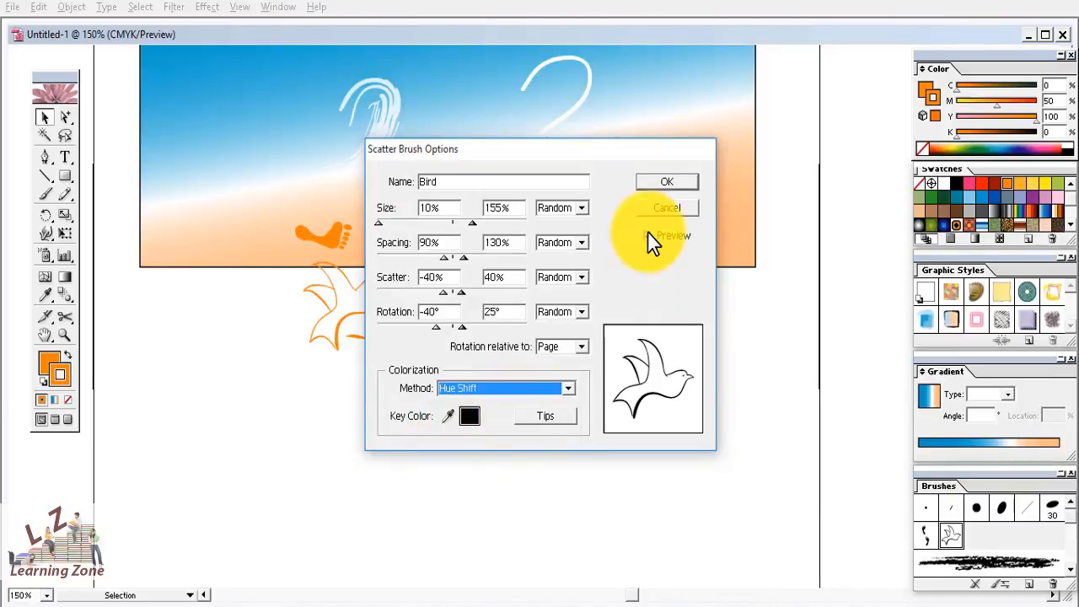
{"action": "left_click", "coordinate": [670, 184]}
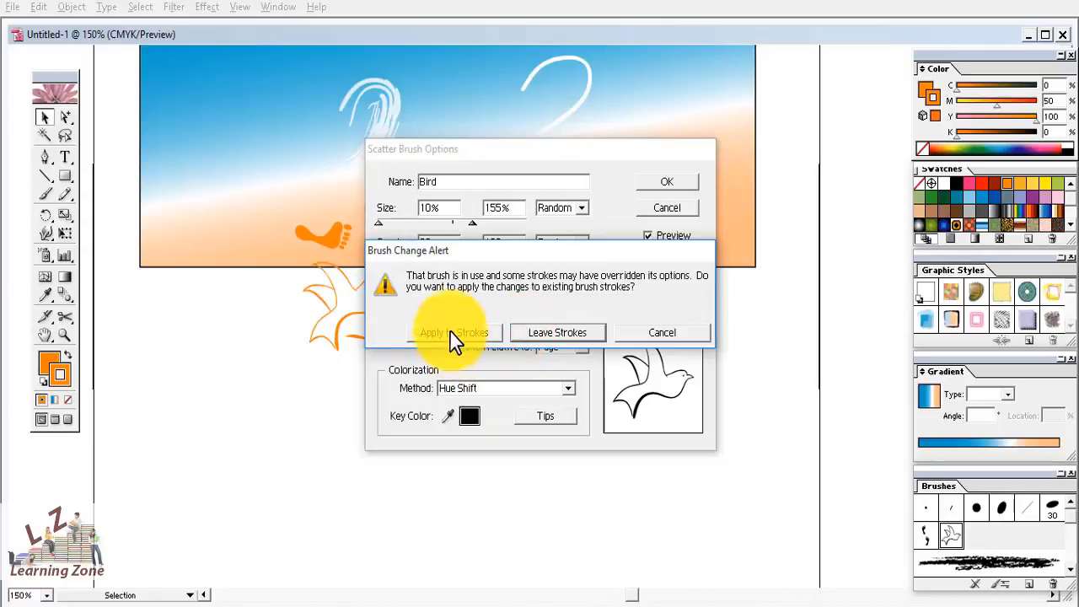
{"action": "left_click", "coordinate": [455, 337]}
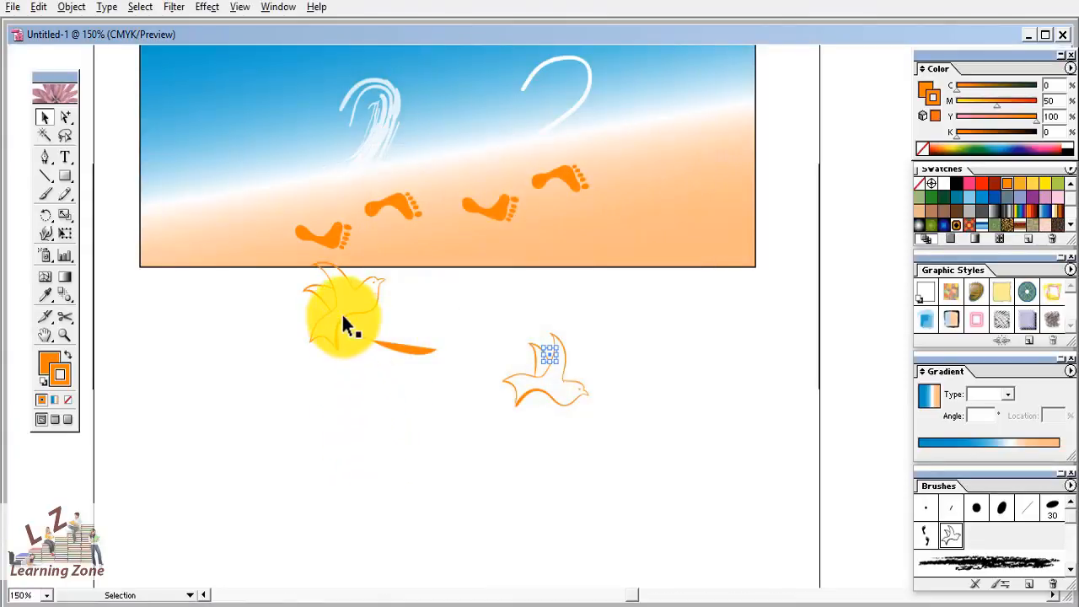
Delete the left-hand bird stroke together with its orange-filled path.
{"action": "mouse_move", "coordinate": [330, 347]}
{"action": "left_mouse_down"}
{"action": "mouse_move", "coordinate": [311, 399]}
{"action": "mouse_move", "coordinate": [375, 291]}
{"action": "mouse_move", "coordinate": [393, 294]}
{"action": "left_mouse_up"}
{"action": "left_click", "coordinate": [320, 406]}
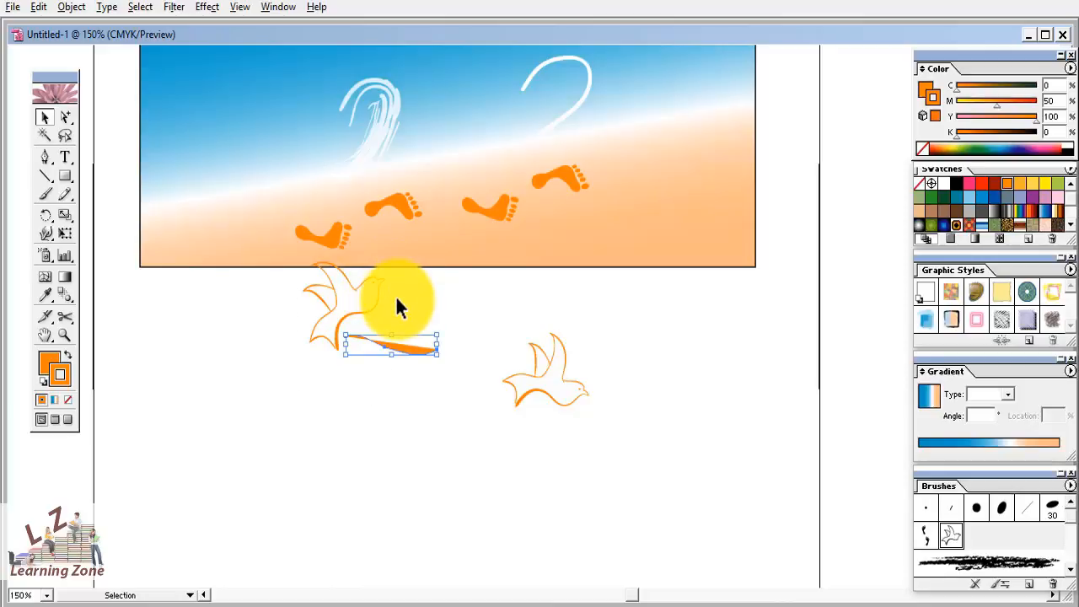
{"action": "key", "text": "Delete"}
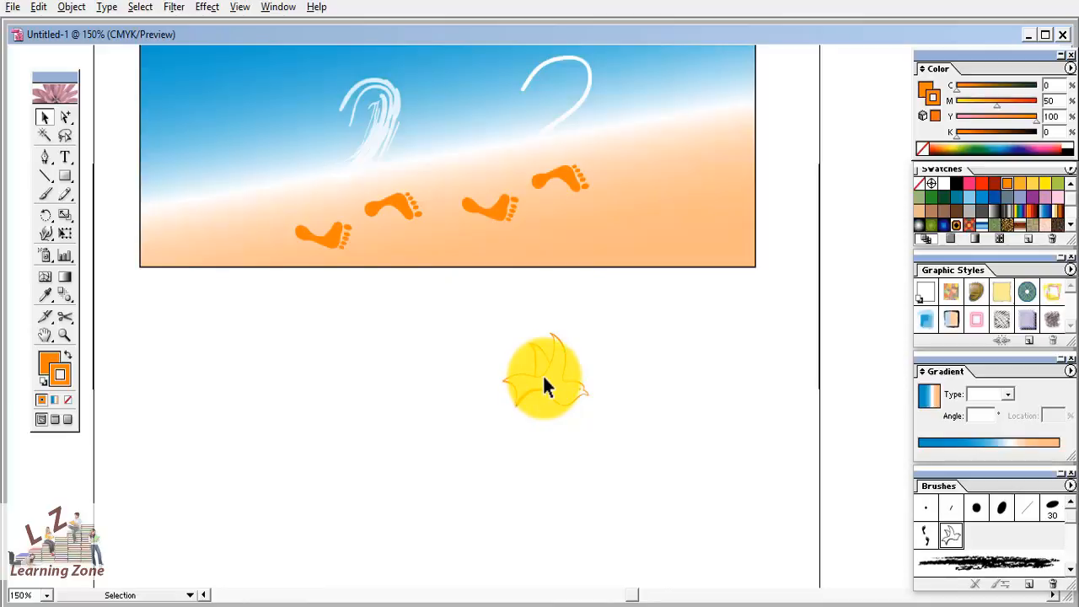
Move the remaining bird slightly left and down on the blank area, and deselect it.
{"action": "left_click", "coordinate": [543, 387]}
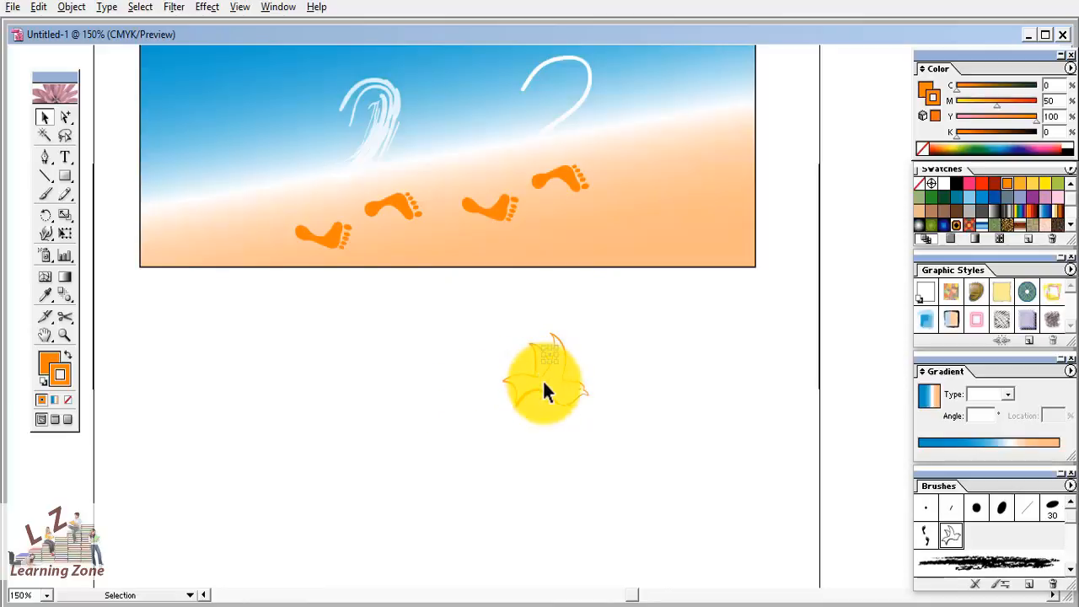
{"action": "left_click_drag", "start_coordinate": [455, 330], "coordinate": [613, 416]}
{"action": "left_click_drag", "start_coordinate": [523, 377], "coordinate": [490, 396]}
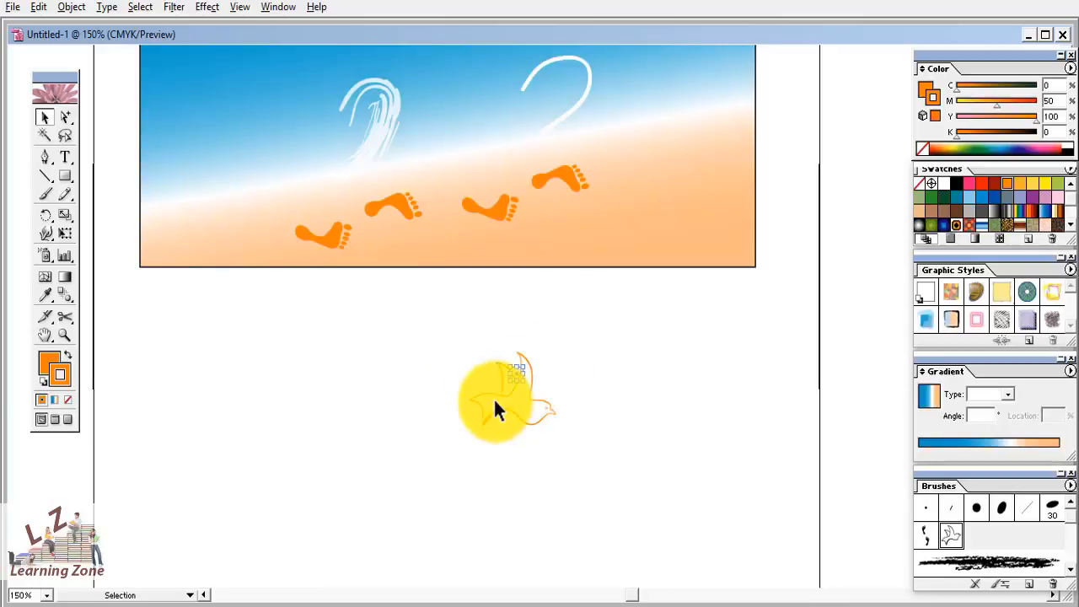
{"action": "right_click", "coordinate": [496, 403]}
{"action": "left_click", "coordinate": [407, 398]}
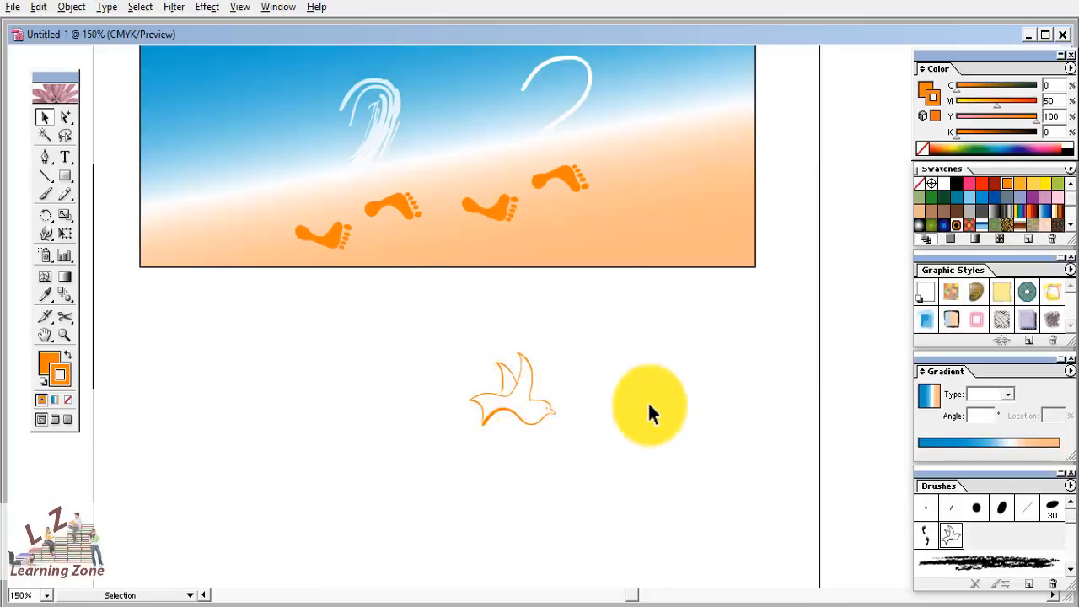
Select the bird below the rectangle and set its stroke to the pure cyan swatch (C 100, M 0, Y 0, K 0).
{"action": "left_click", "coordinate": [983, 201]}
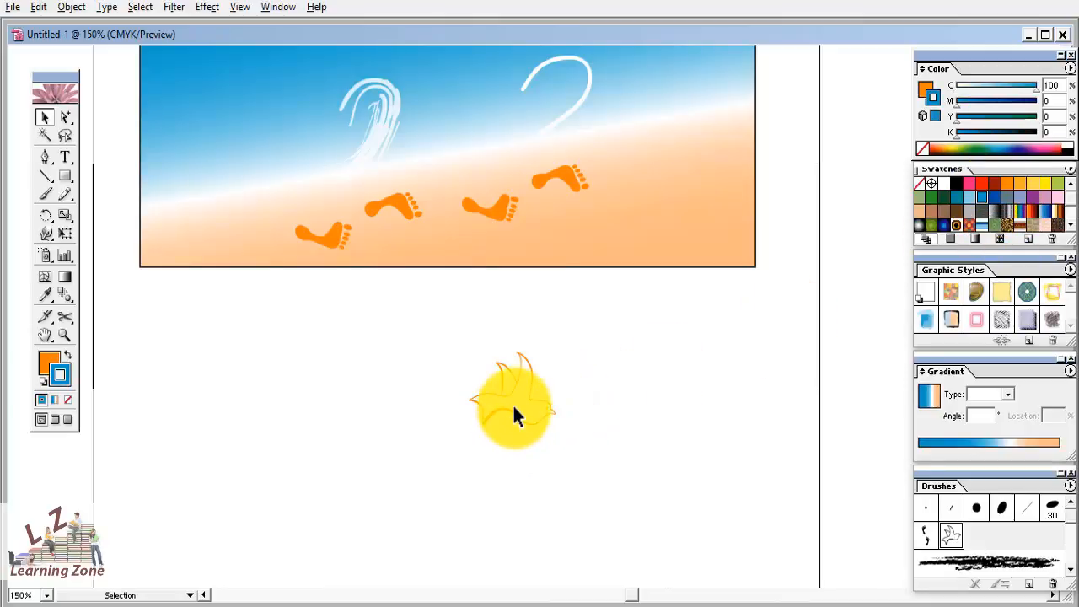
{"action": "left_click", "coordinate": [481, 397]}
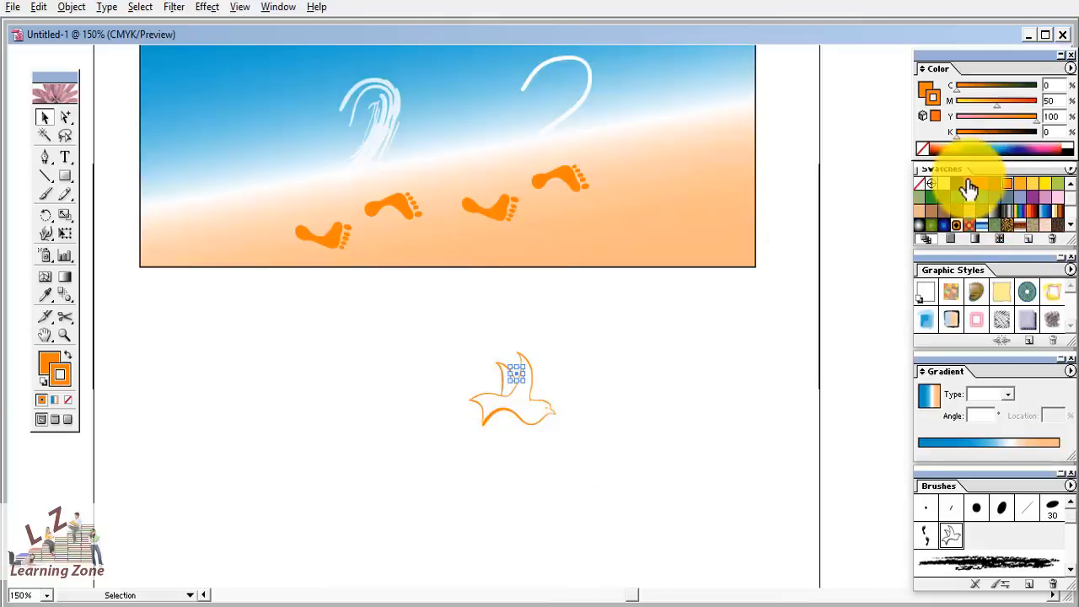
{"action": "left_click", "coordinate": [979, 208]}
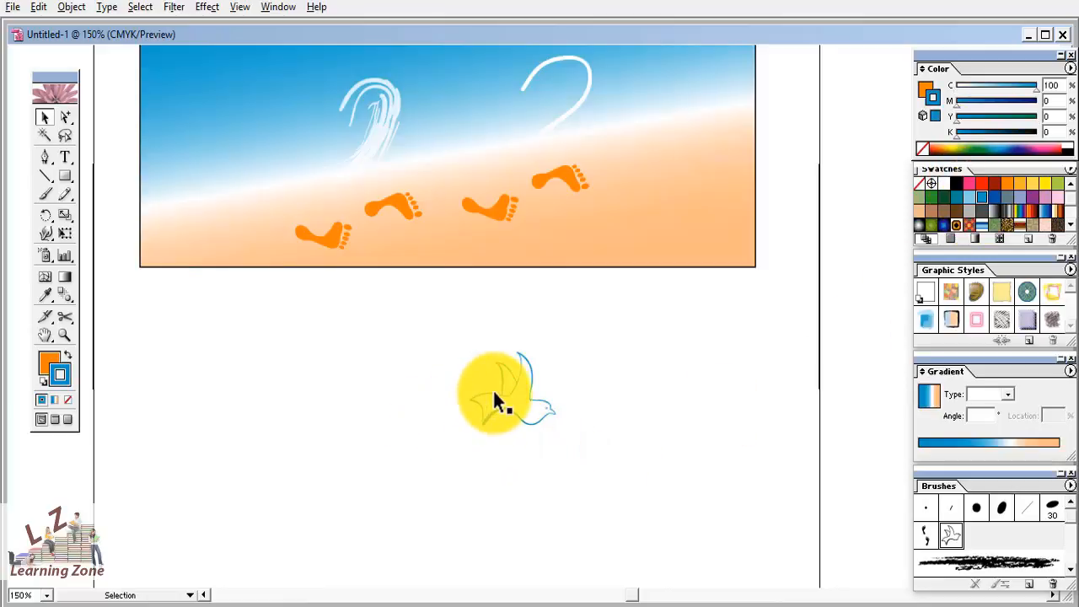
Move the bird onto the gradient rectangle, into the blue upper area between the white squiggle and the right-hand wave.
{"action": "left_click_drag", "start_coordinate": [461, 348], "coordinate": [387, 112]}
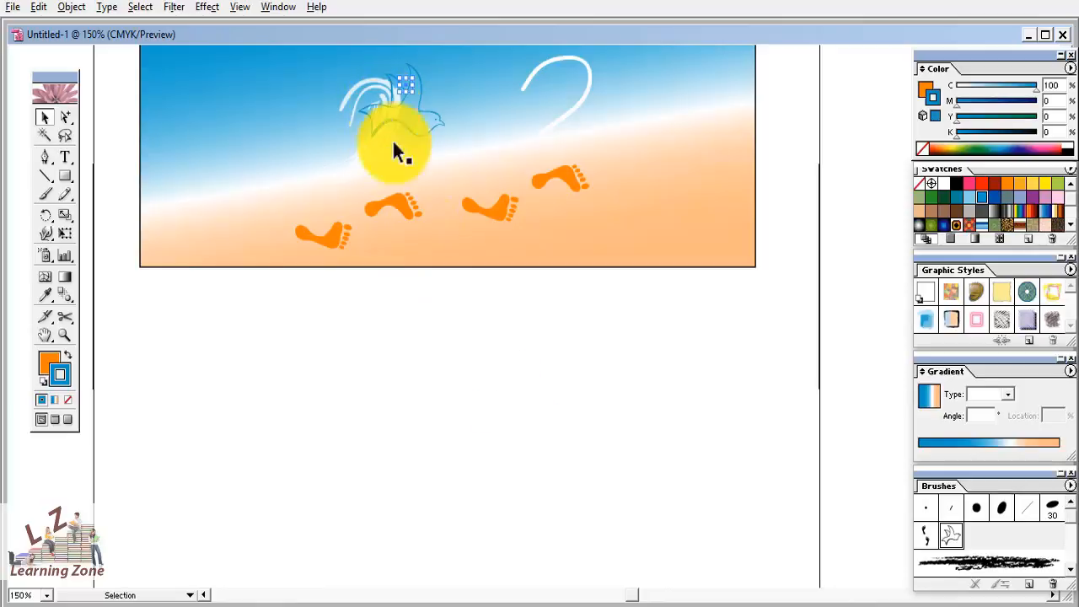
{"action": "key", "text": "space"}
{"action": "left_click_drag", "start_coordinate": [477, 358], "coordinate": [505, 605]}
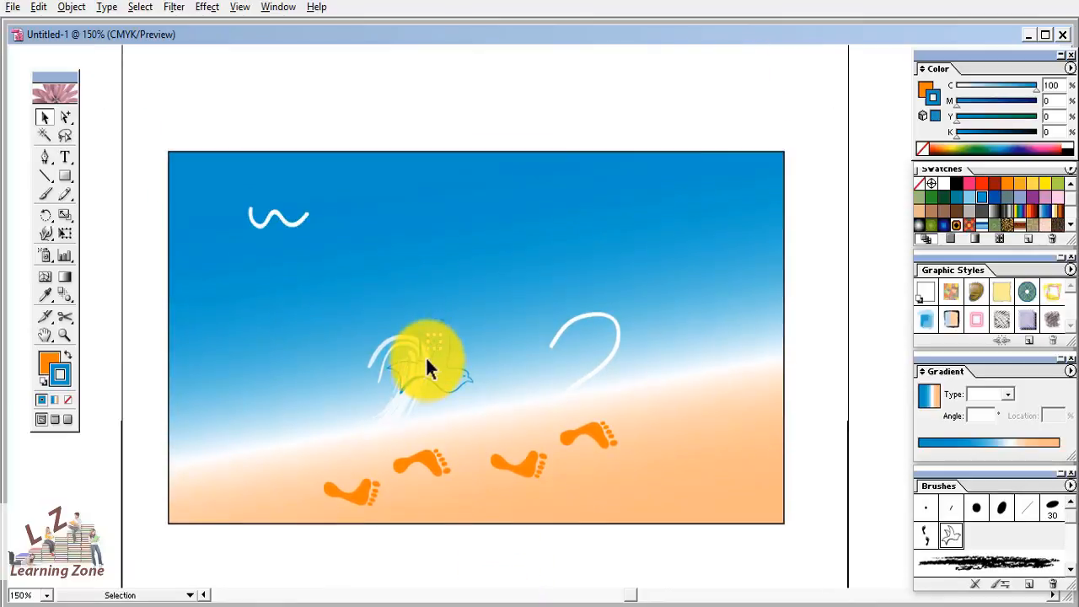
{"action": "left_click_drag", "start_coordinate": [424, 357], "coordinate": [449, 253]}
{"action": "left_click", "coordinate": [449, 256]}
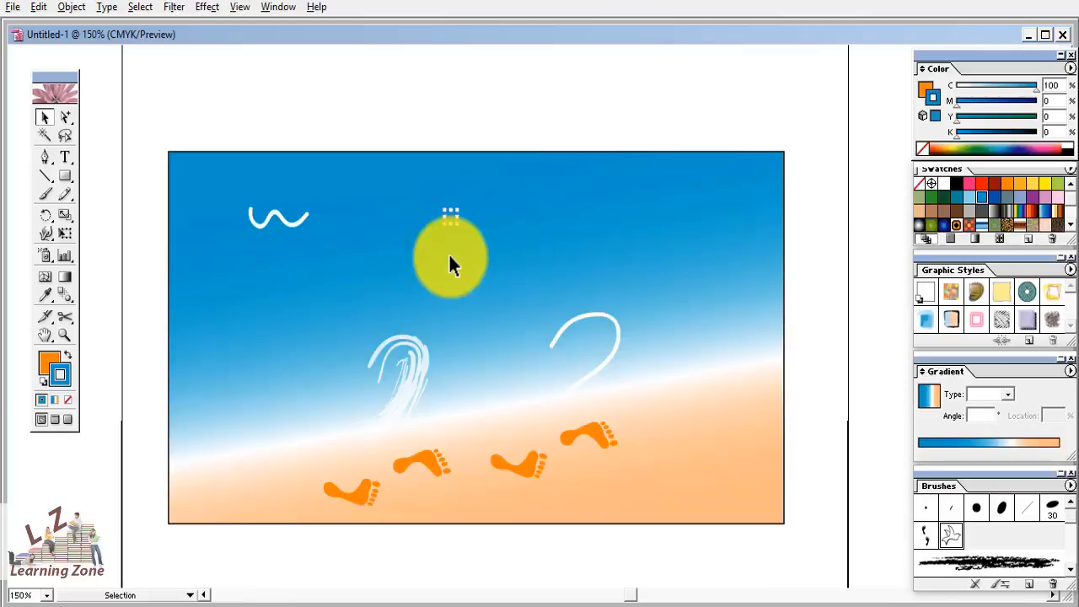
Recolour the bird's stroke with the dark teal swatch (C 100, M 0, Y 30, K 5).
{"action": "left_click", "coordinate": [958, 205]}
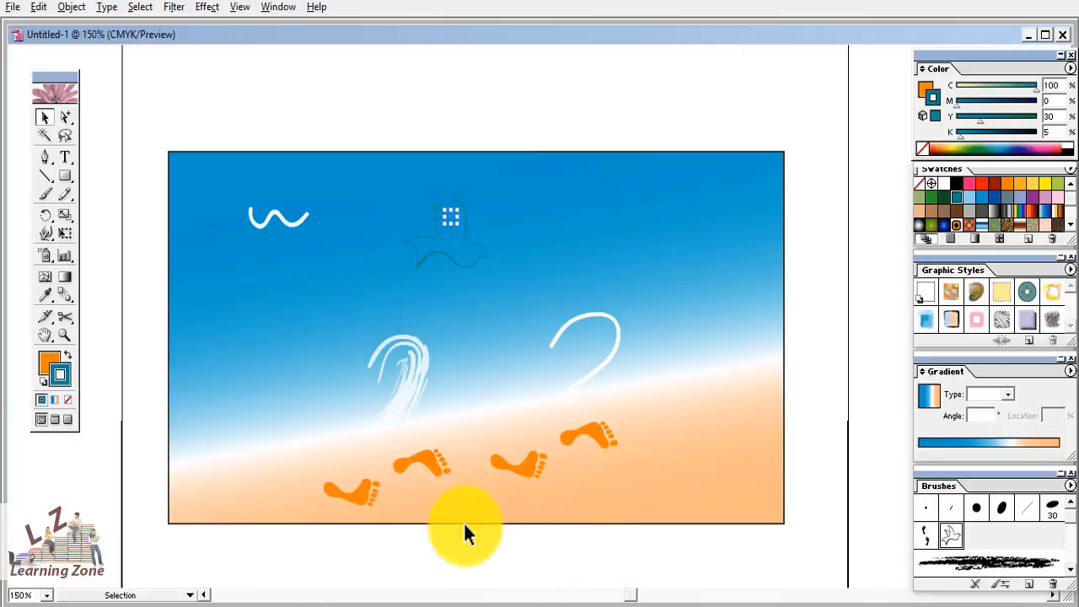
{"action": "key", "text": "space"}
{"action": "left_click_drag", "start_coordinate": [485, 560], "coordinate": [486, 523]}
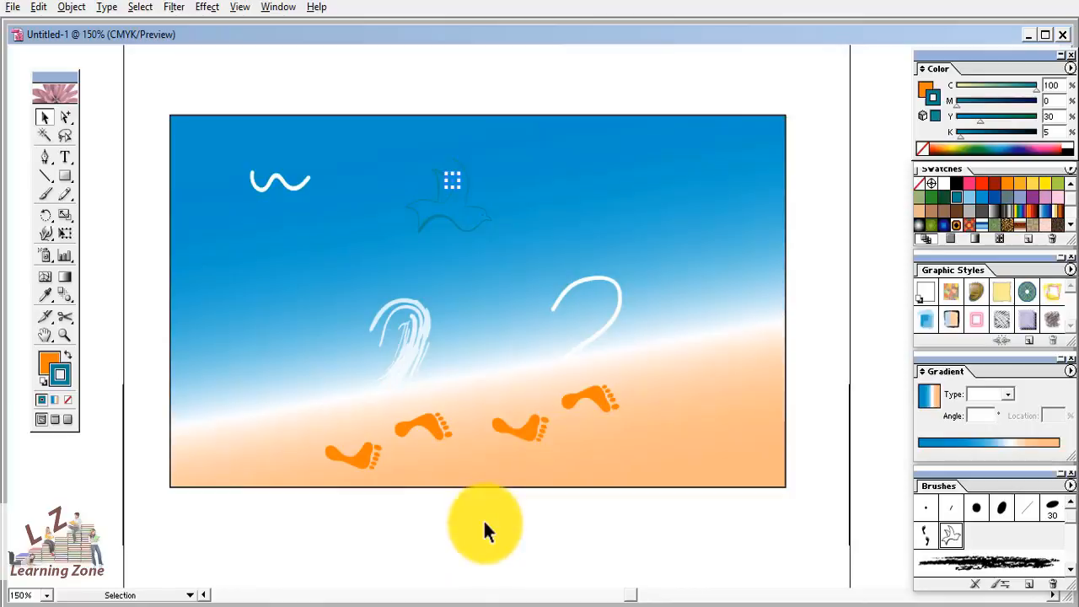